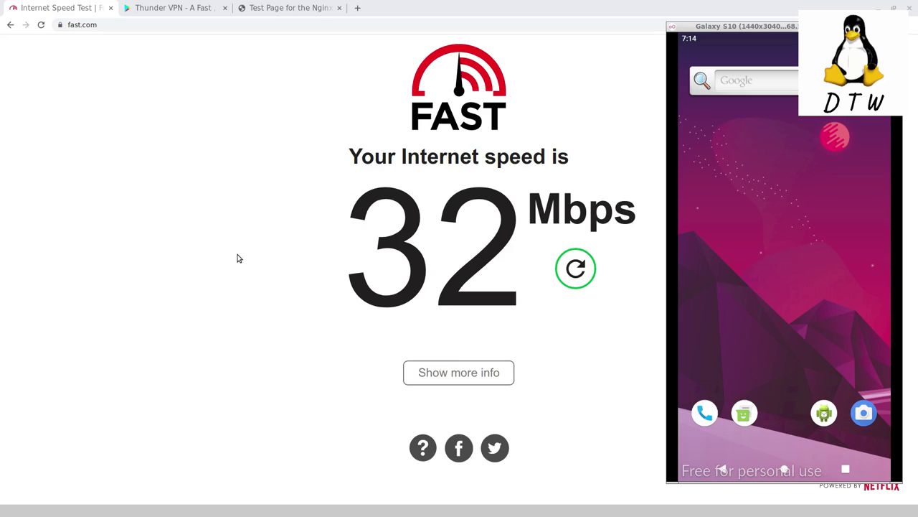
- Search Google for thundervpn in a new browser tab and enlarge the results page to 110%
{"action": "left_click", "coordinate": [250, 200]}
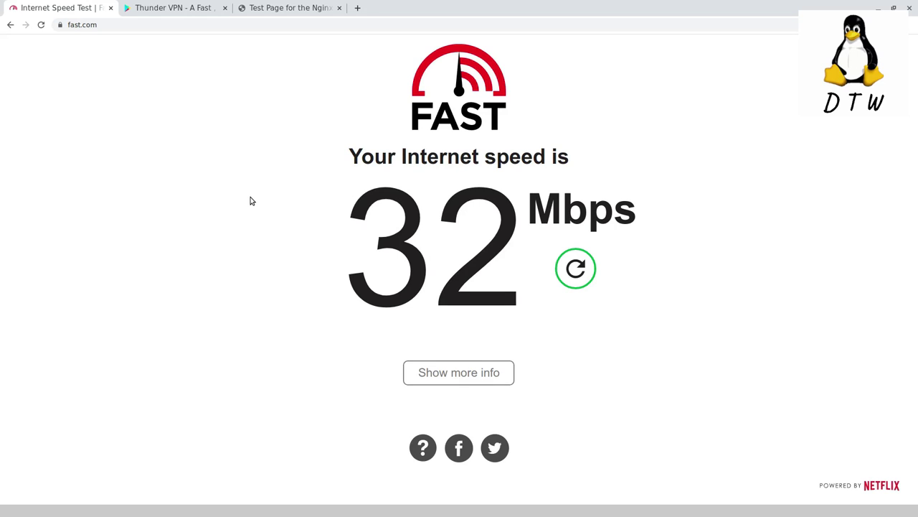
{"action": "key", "text": "ctrl+t"}
{"action": "type", "text": "thundervpn"}
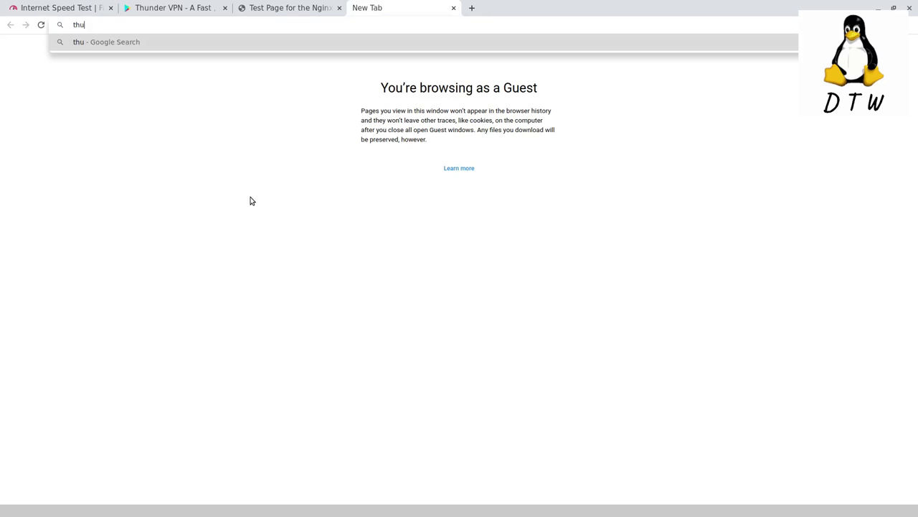
{"action": "key", "text": "Return"}
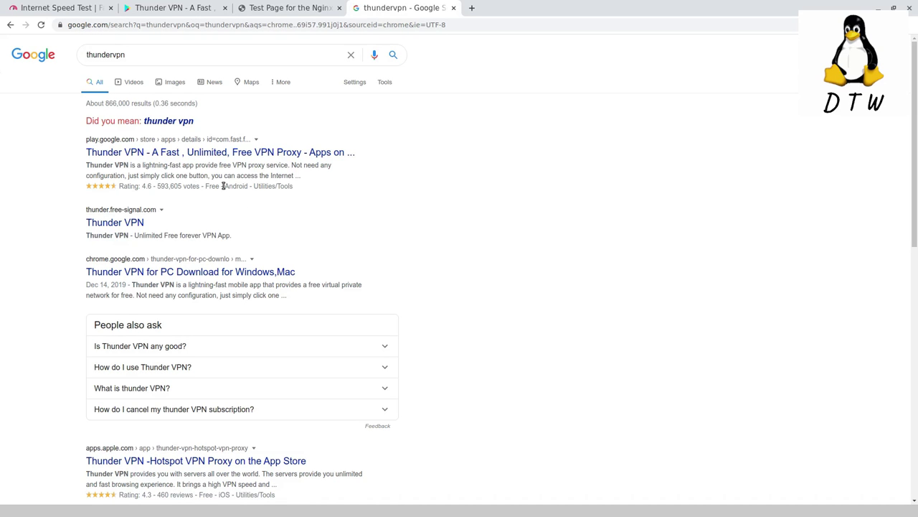
{"action": "key", "text": "ctrl+plus"}
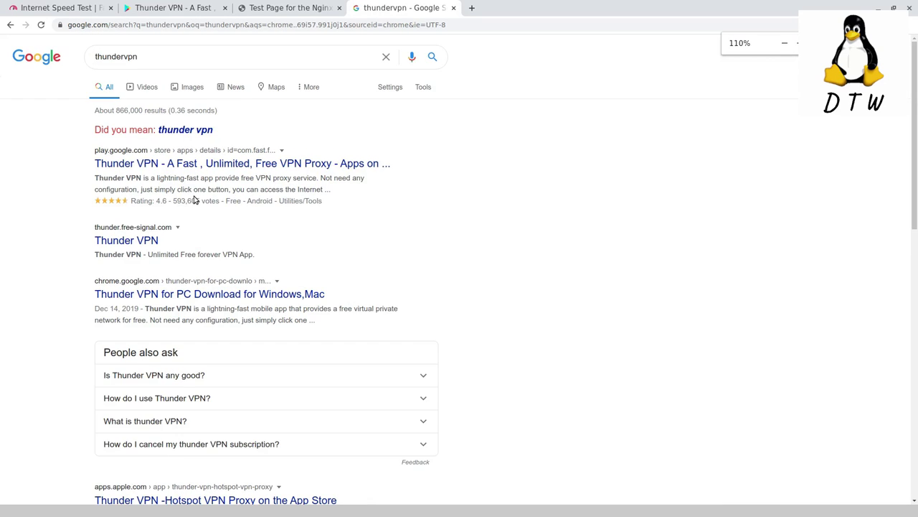
- Open the thunder.free-signal.com and App Store results in new tabs, review the App Store listing and close it
{"action": "scroll", "coordinate": [194, 201], "scroll_direction": "down", "scroll_amount": 1}
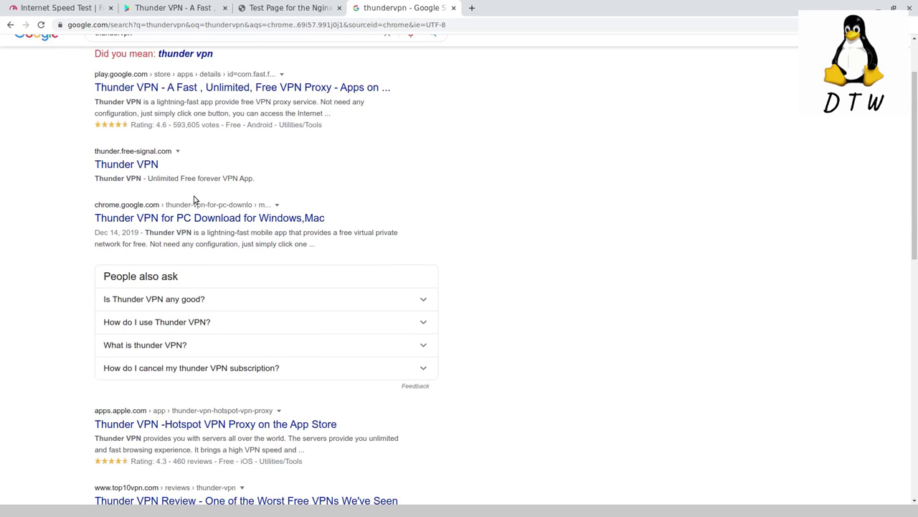
{"action": "middle_click", "coordinate": [112, 163]}
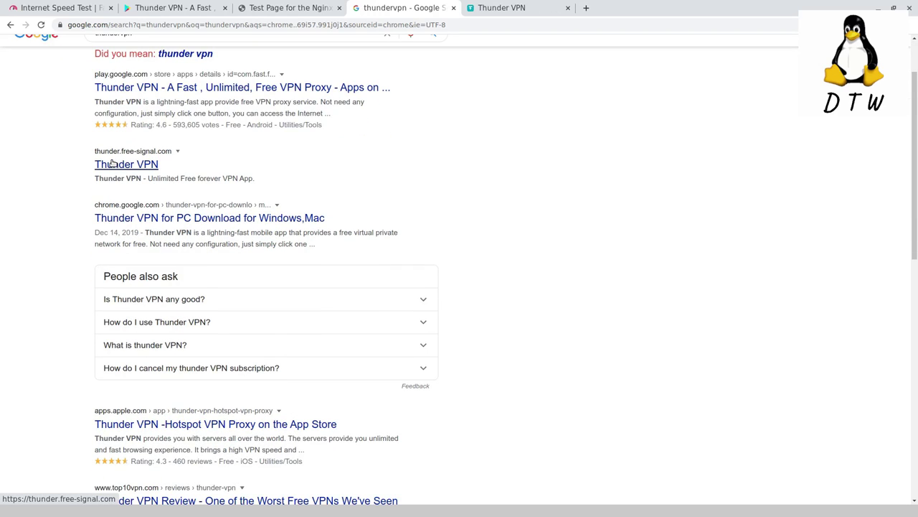
{"action": "middle_click", "coordinate": [208, 426]}
{"action": "left_click", "coordinate": [608, 7]}
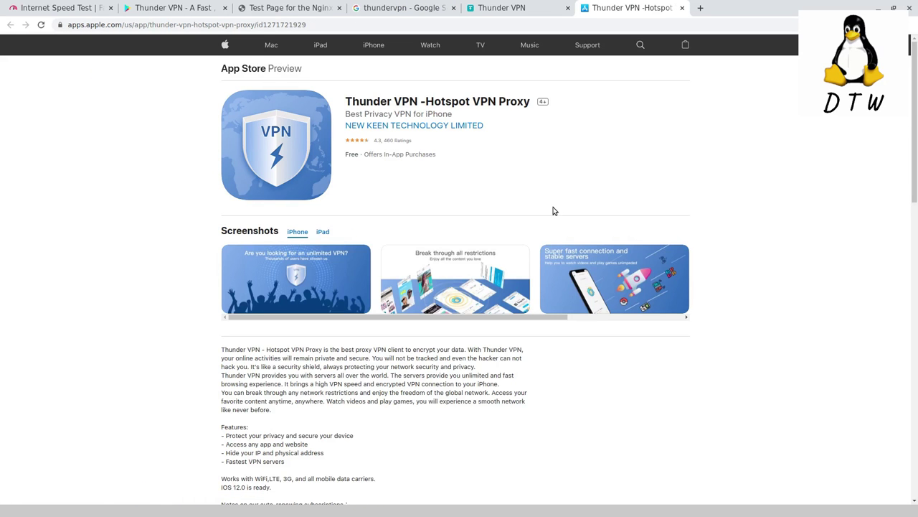
{"action": "scroll", "coordinate": [179, 305], "scroll_direction": "down", "scroll_amount": 3}
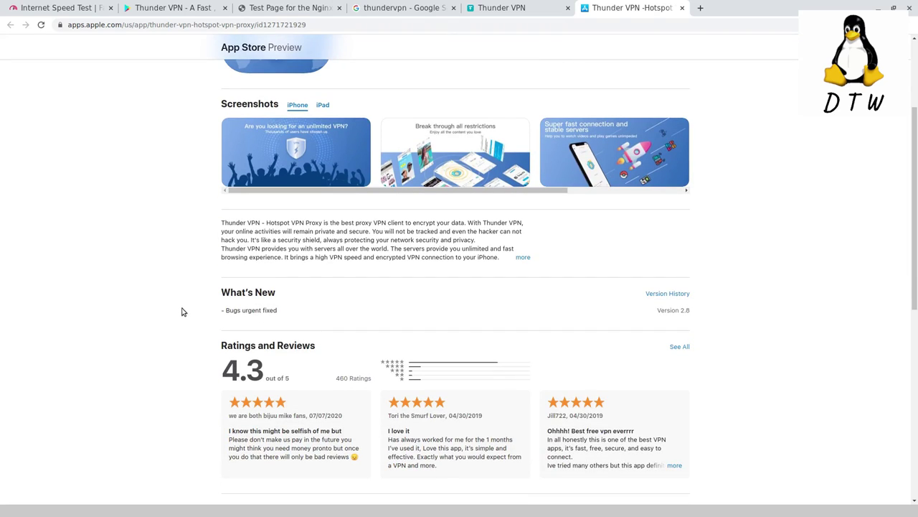
{"action": "scroll", "coordinate": [183, 314], "scroll_direction": "up", "scroll_amount": 3}
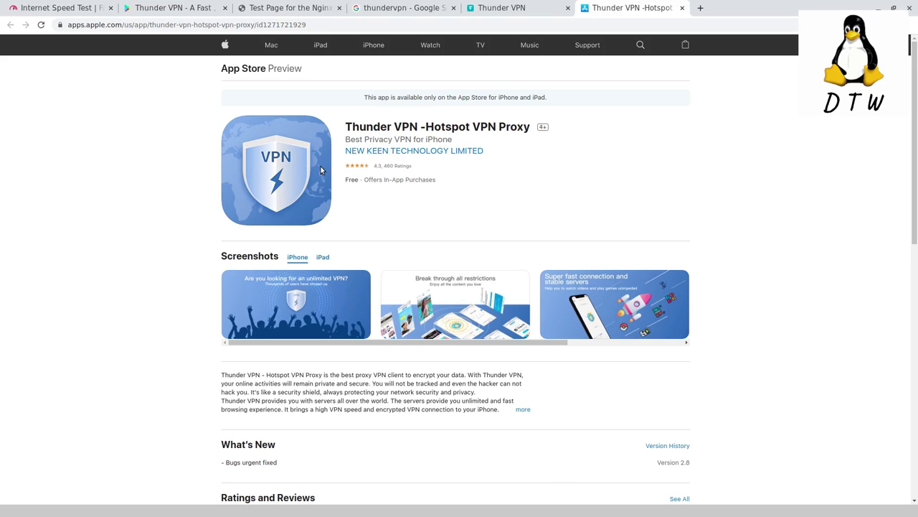
{"action": "key", "text": "ctrl+w"}
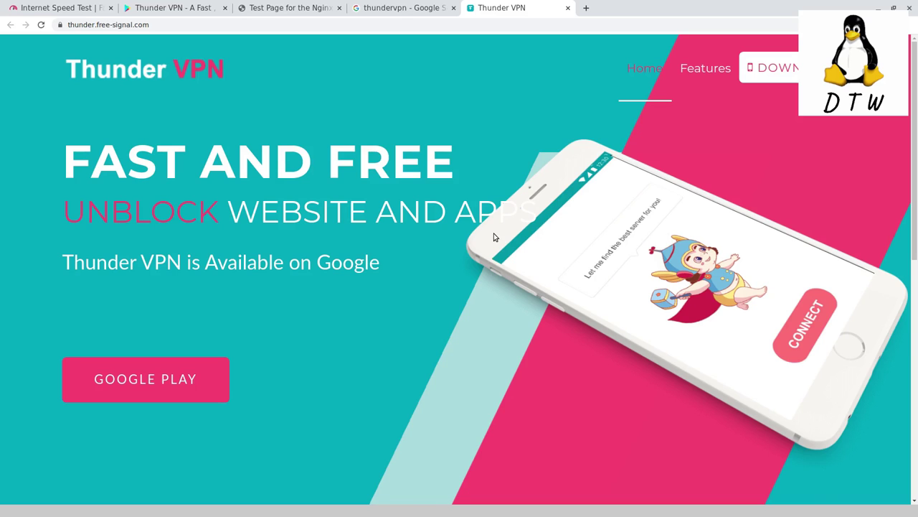
- Examine the Amazing Features list on the Thunder VPN website, highlighting the bandwidth, registration and server claims
{"action": "key", "text": "ctrl+minus"}
{"action": "key", "text": "ctrl+minus"}
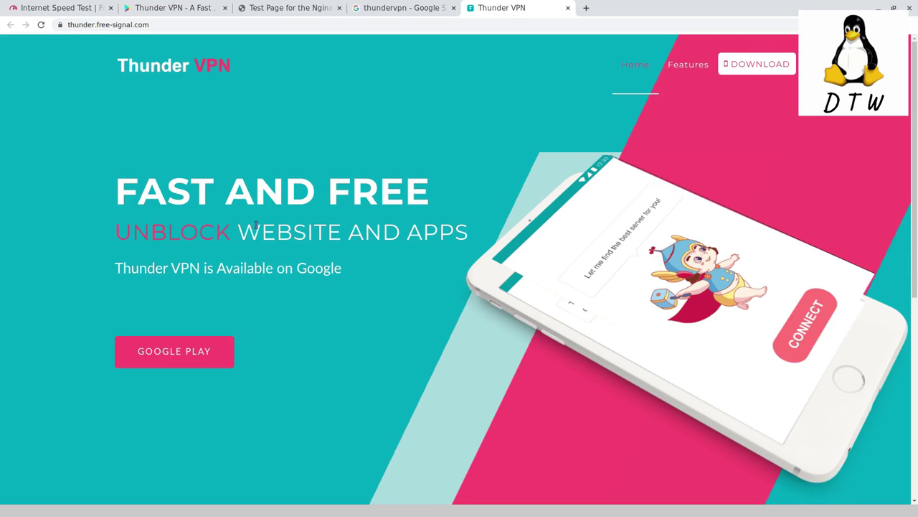
{"action": "scroll", "coordinate": [275, 179], "scroll_direction": "down", "scroll_amount": 5}
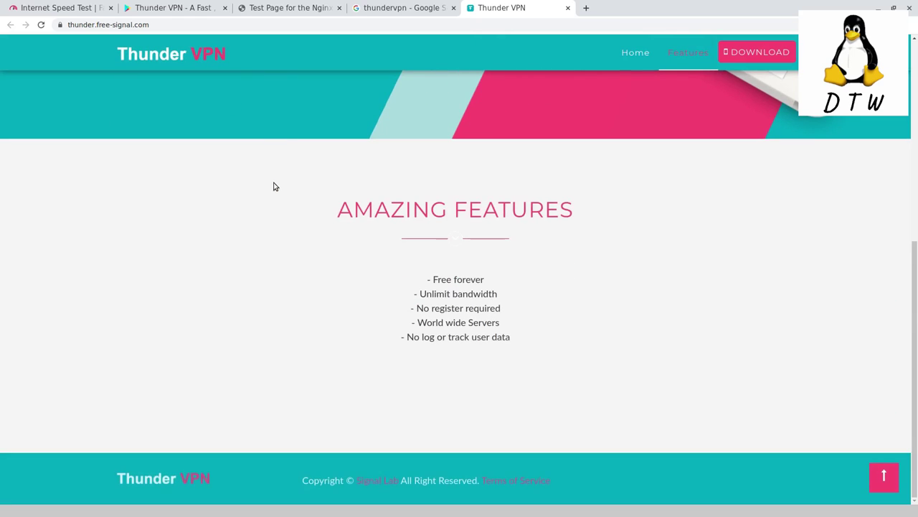
{"action": "key", "text": "ctrl+plus"}
{"action": "key", "text": "ctrl+plus"}
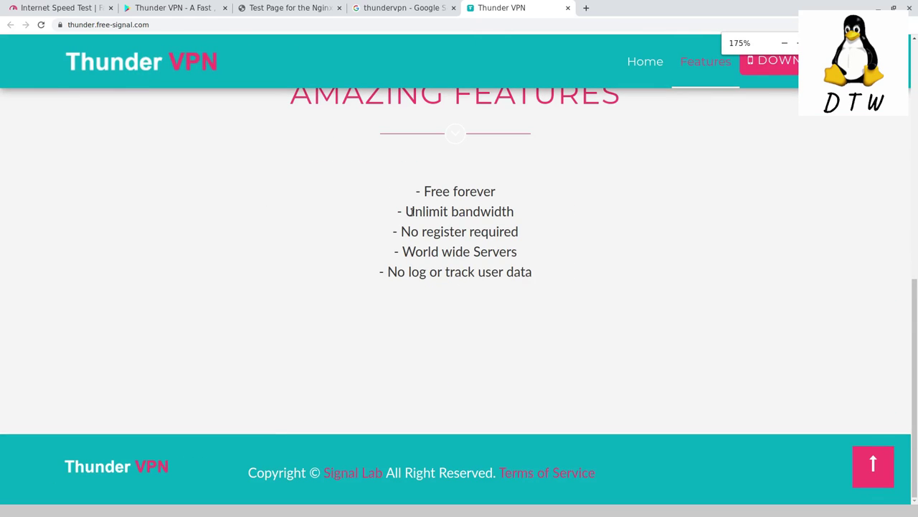
{"action": "left_click_drag", "start_coordinate": [403, 212], "coordinate": [450, 214]}
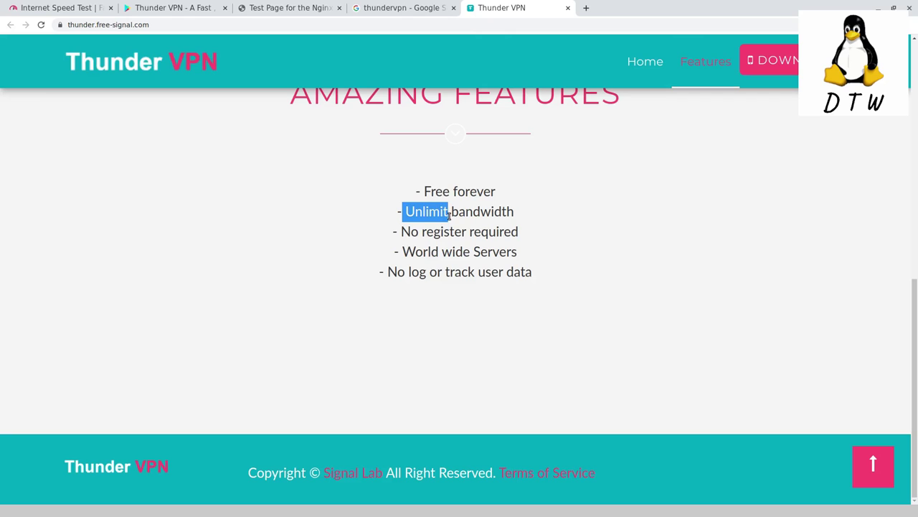
{"action": "left_click", "coordinate": [404, 234]}
{"action": "left_click_drag", "start_coordinate": [403, 233], "coordinate": [467, 235]}
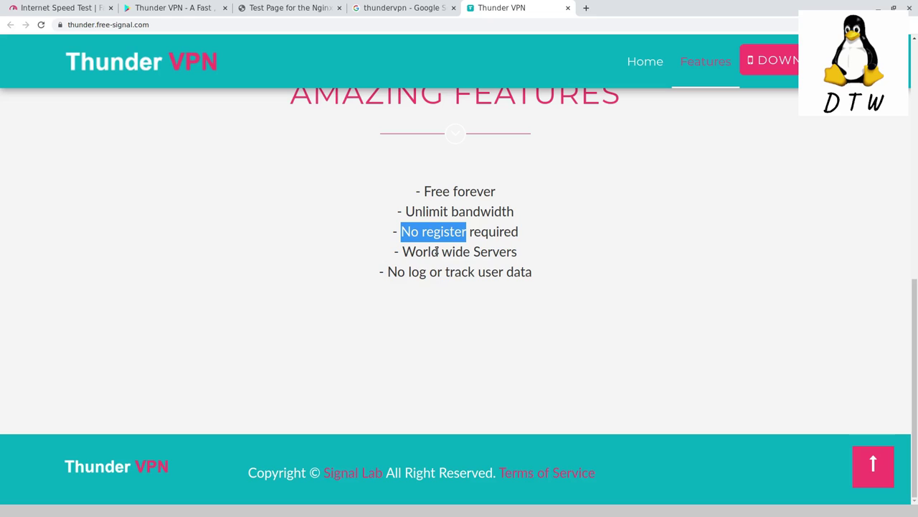
{"action": "double_click", "coordinate": [439, 251]}
{"action": "left_click", "coordinate": [305, 335]}
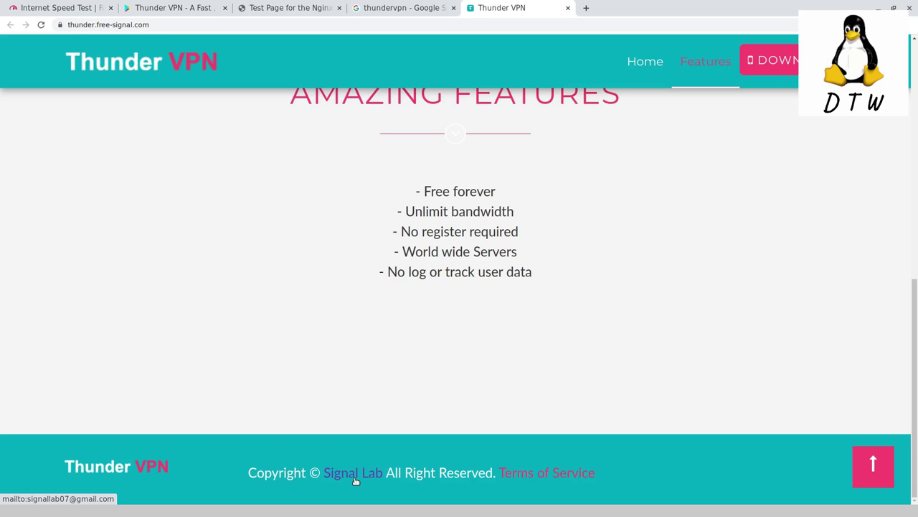
- Open the Thunder VPN header logo image in a new tab, enlarge it to 500% to inspect it and close it
{"action": "scroll", "coordinate": [211, 141], "scroll_direction": "up", "scroll_amount": 10}
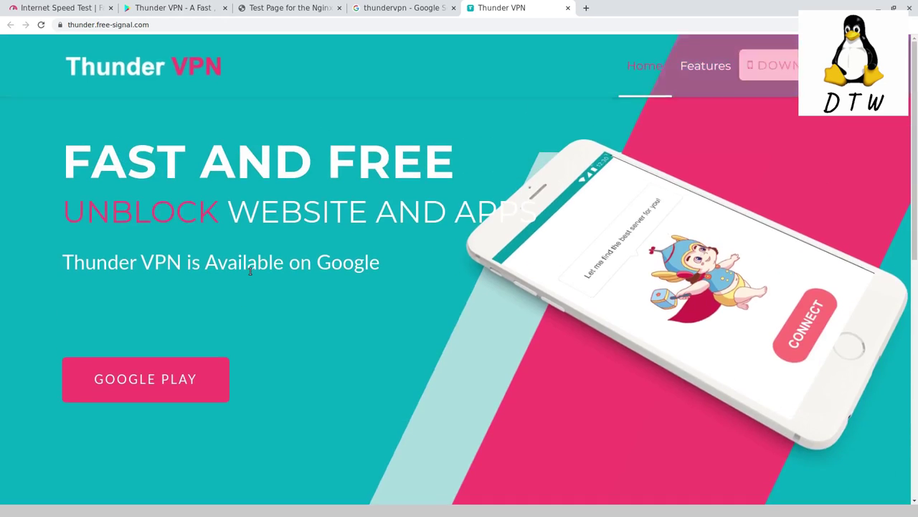
{"action": "right_click", "coordinate": [85, 71]}
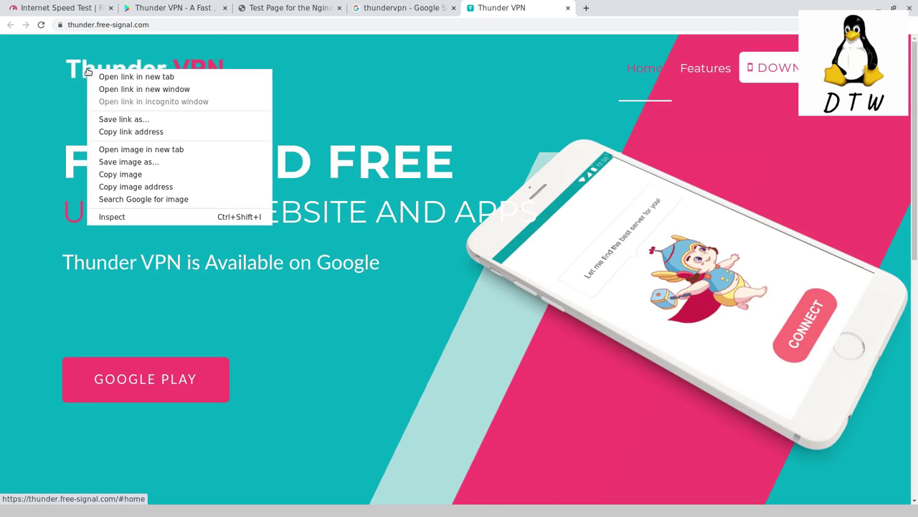
{"action": "left_click", "coordinate": [141, 149]}
{"action": "key", "text": "ctrl+plus"}
{"action": "key", "text": "ctrl+plus"}
{"action": "key", "text": "ctrl+plus"}
{"action": "key", "text": "ctrl+plus"}
{"action": "key", "text": "ctrl+plus"}
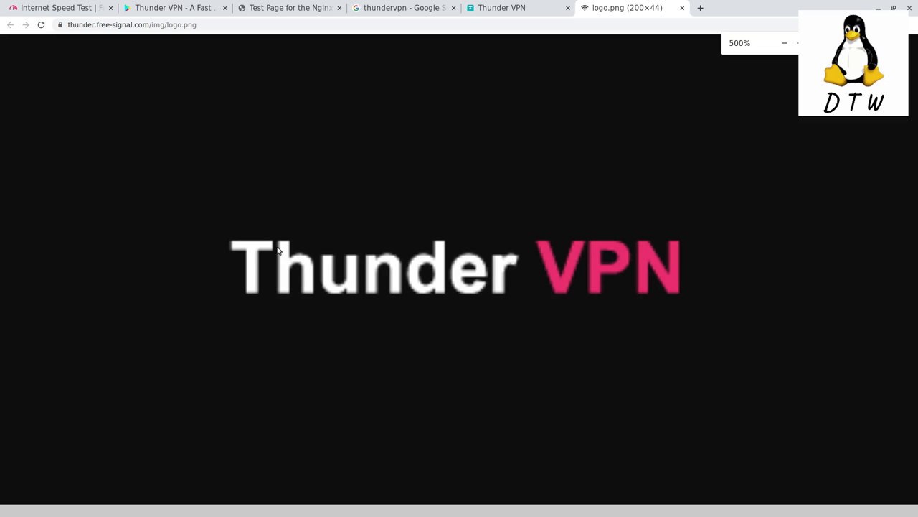
{"action": "key", "text": "ctrl+w"}
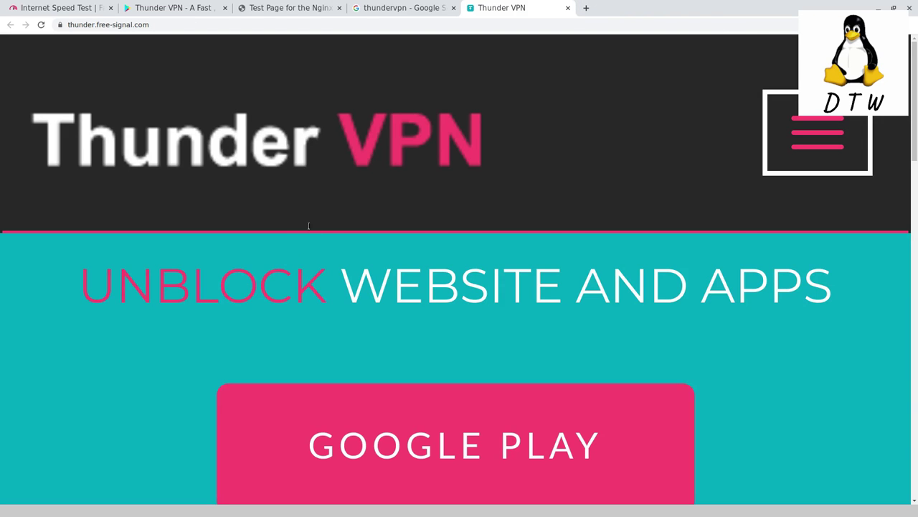
- Reduce the Thunder VPN website's page zoom and follow its download link to the Google Play listing
{"action": "key", "text": "ctrl+minus"}
{"action": "key", "text": "ctrl+minus"}
{"action": "key", "text": "ctrl+minus"}
{"action": "key", "text": "ctrl+minus"}
{"action": "key", "text": "ctrl+minus"}
{"action": "key", "text": "ctrl+minus"}
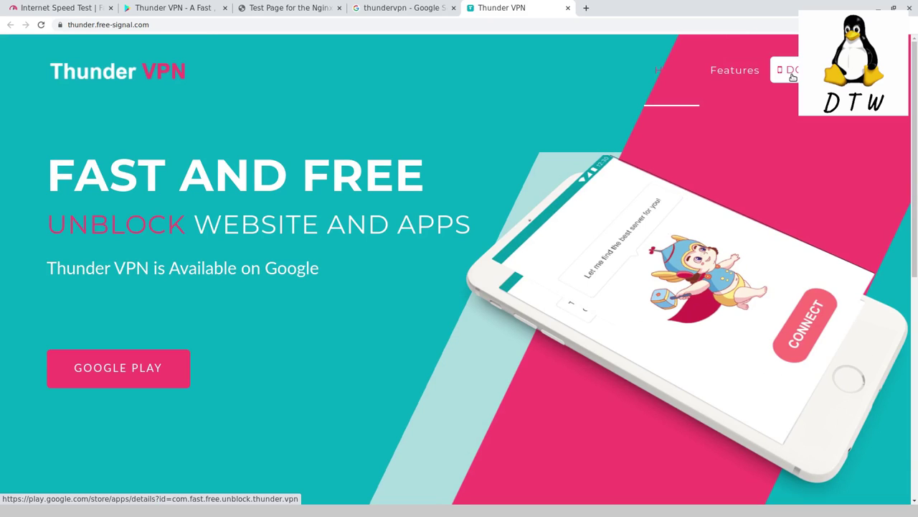
{"action": "left_click", "coordinate": [792, 76]}
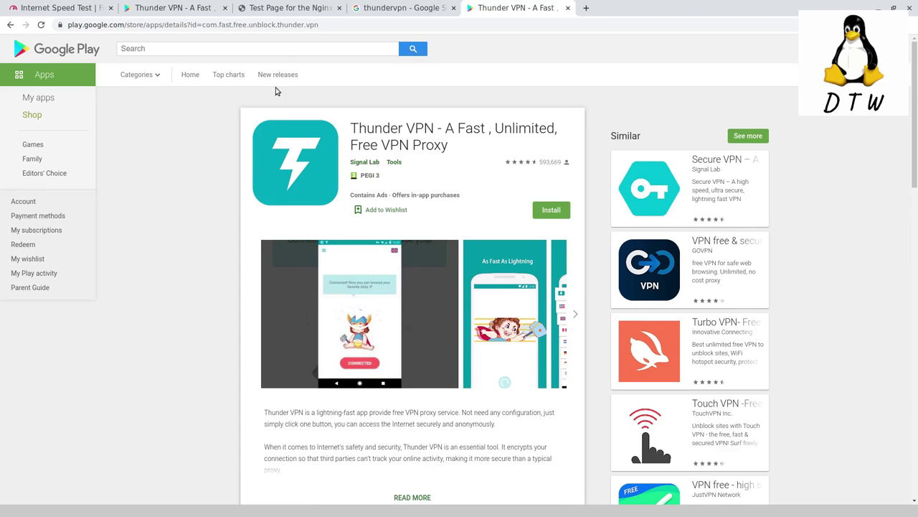
- Open the App Store and Chrome Web Store search results in new tabs and check the developer on the Google Play listing
{"action": "left_click", "coordinate": [398, 8]}
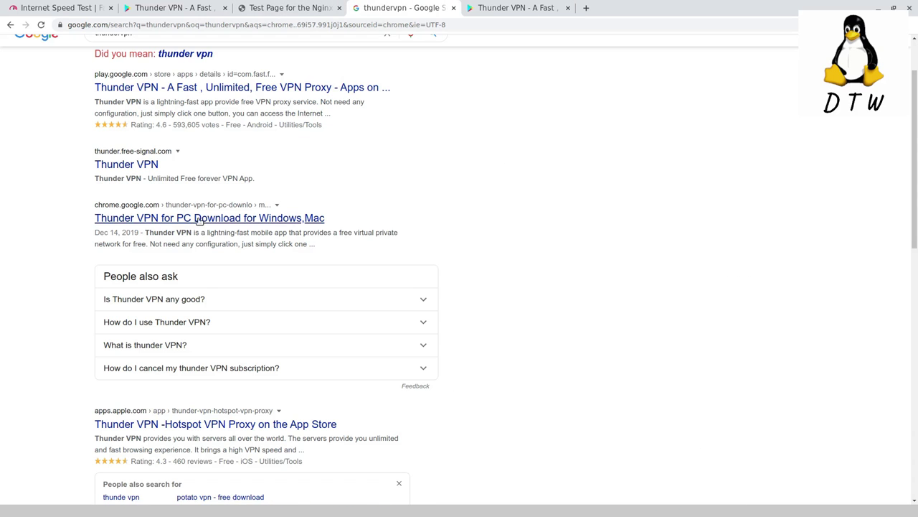
{"action": "middle_click", "coordinate": [153, 426]}
{"action": "middle_click", "coordinate": [120, 219]}
{"action": "key", "text": "ctrl+Tab"}
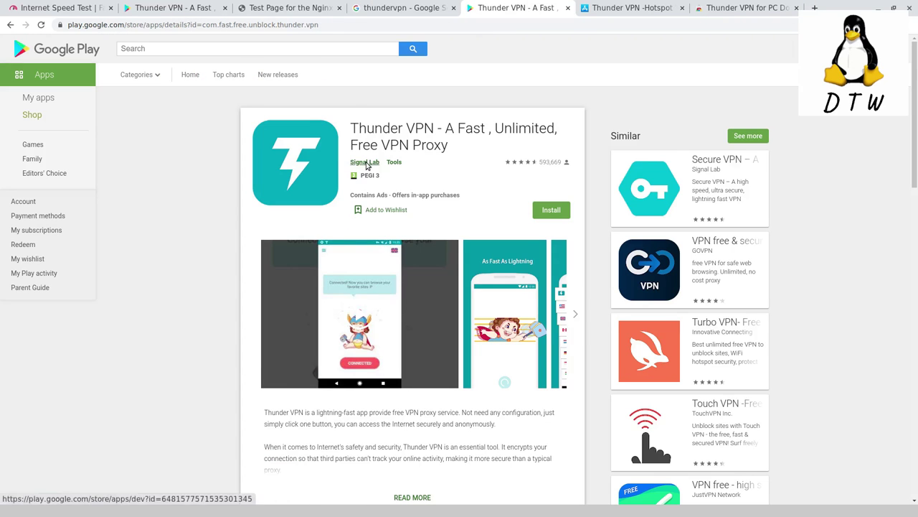
- Enlarge the App Store page for Thunder VPN -Hotspot VPN Proxy to inspect its developer and logo, and close it
{"action": "key", "text": "ctrl+Tab"}
{"action": "key", "text": "ctrl+plus"}
{"action": "key", "text": "ctrl+plus"}
{"action": "key", "text": "ctrl+plus"}
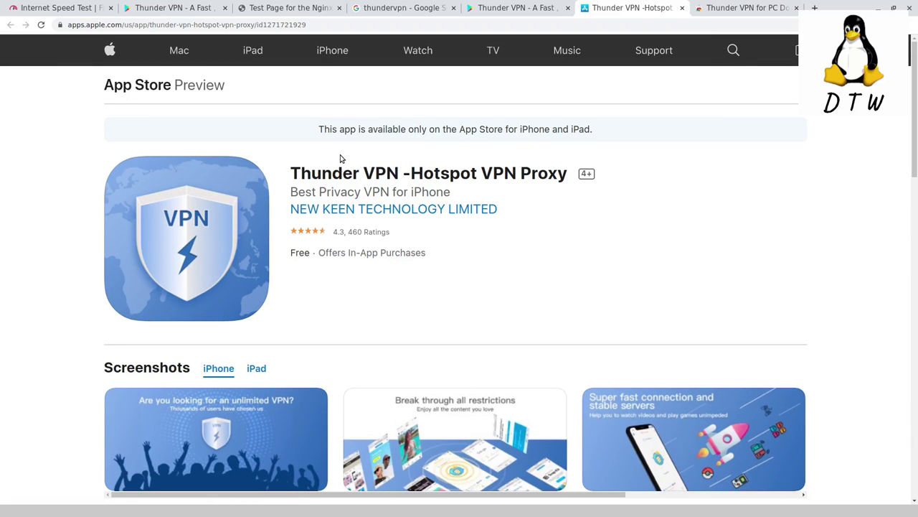
{"action": "key", "text": "ctrl+w"}
- Review the Chrome Web Store page for Thunder VPN for PC Download for Windows,Mac and close it
{"action": "key", "text": "ctrl+plus"}
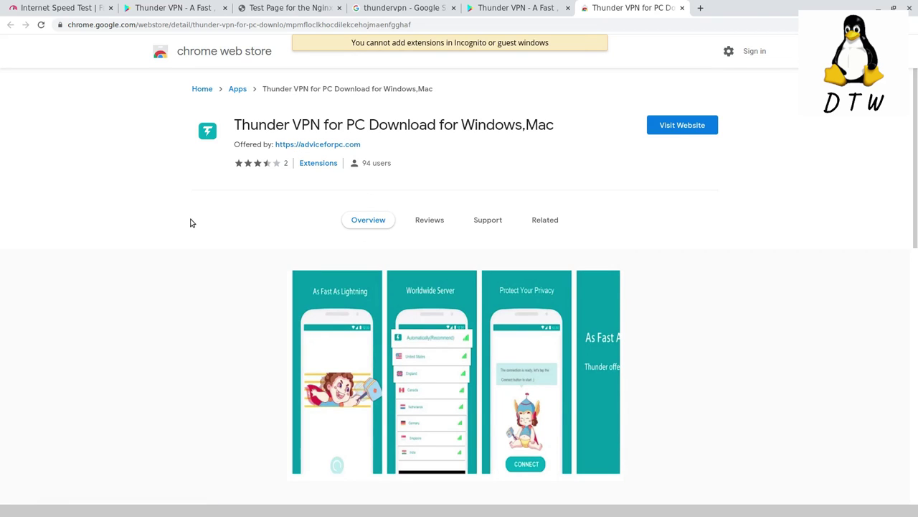
{"action": "scroll", "coordinate": [190, 223], "scroll_direction": "down", "scroll_amount": 6}
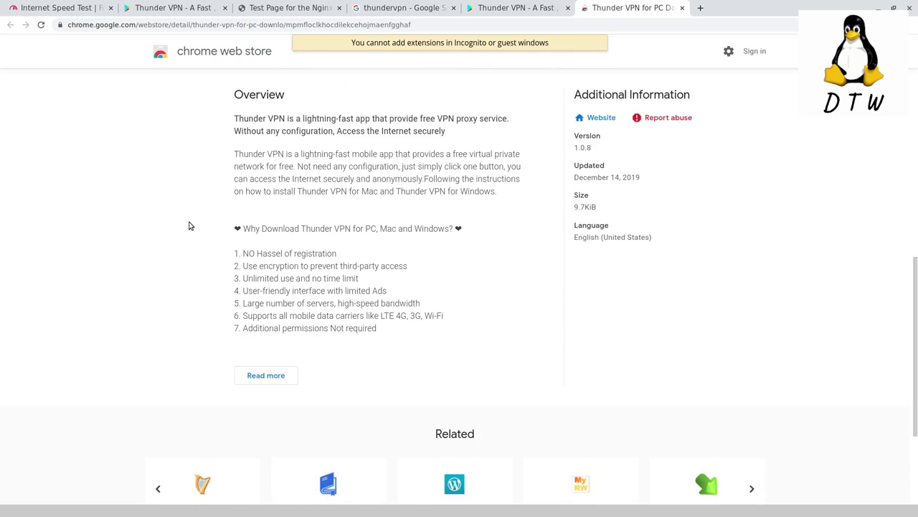
{"action": "scroll", "coordinate": [190, 226], "scroll_direction": "up", "scroll_amount": 3}
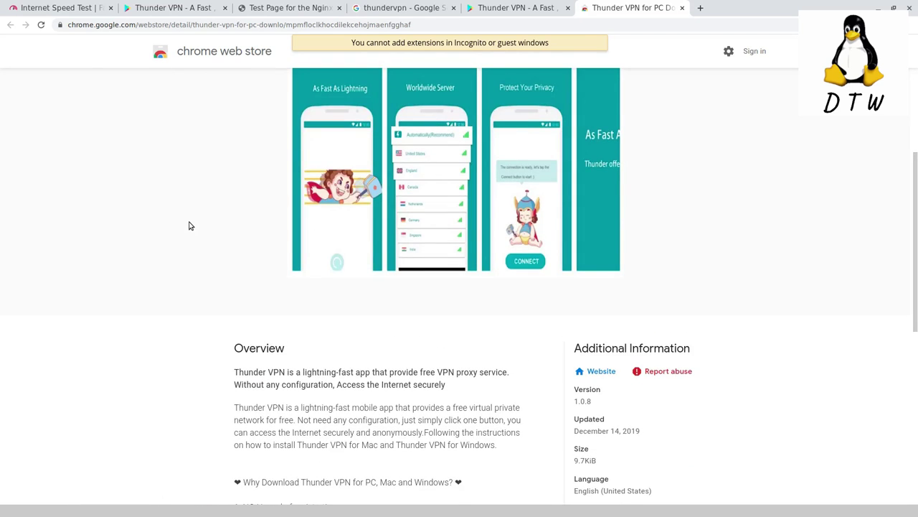
{"action": "key", "text": "ctrl+w"}
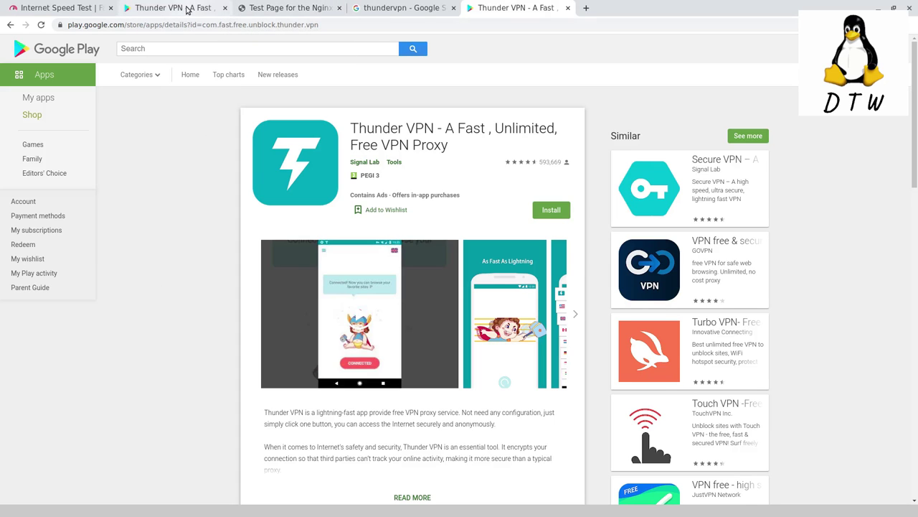
- Rerun the fast.com speed test in the desktop browser and in the emulated Galaxy S10's browser
{"action": "left_click", "coordinate": [72, 7]}
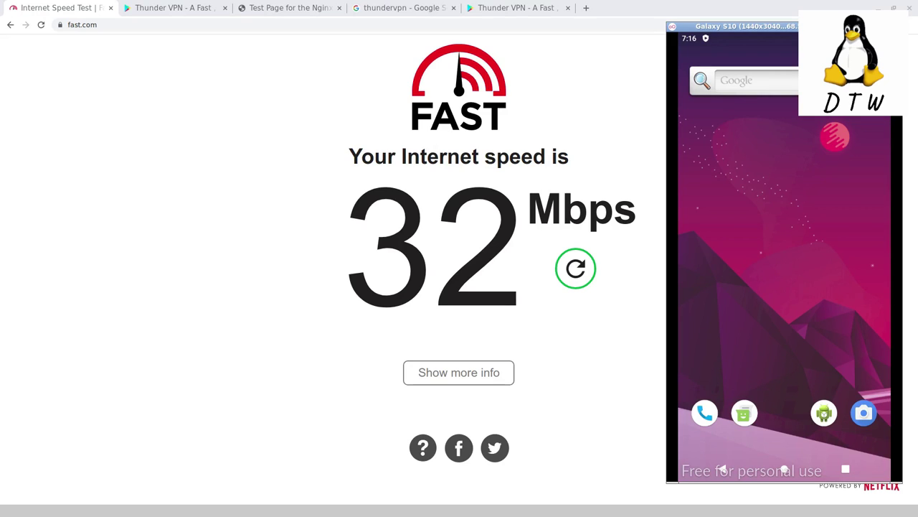
{"action": "left_click", "coordinate": [567, 277]}
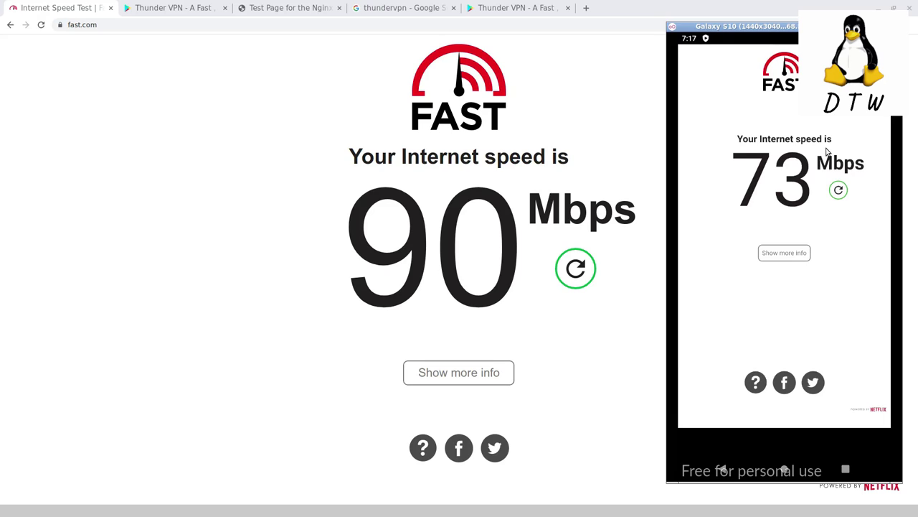
{"action": "left_click", "coordinate": [837, 190]}
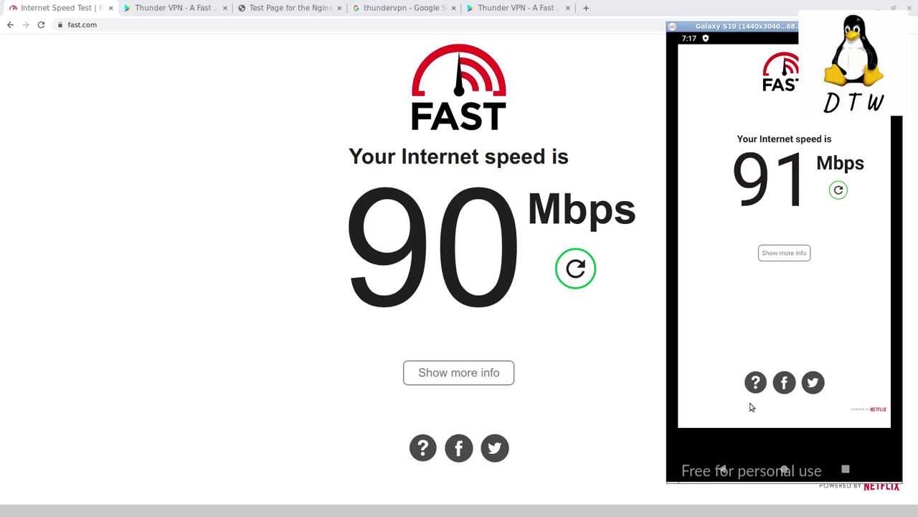
- Launch the Thunder VPN app on the emulated Galaxy S10 and move the emulator window to the middle of the screen
{"action": "left_click", "coordinate": [787, 470]}
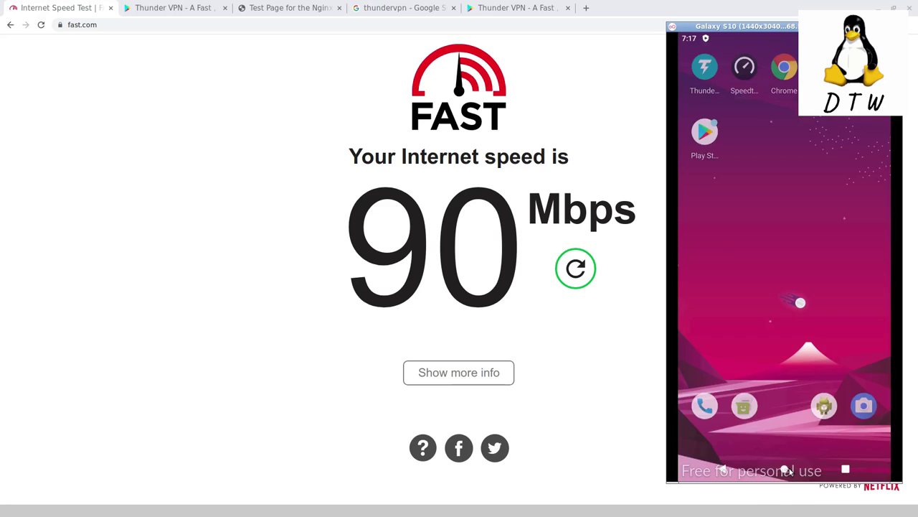
{"action": "left_click", "coordinate": [704, 92]}
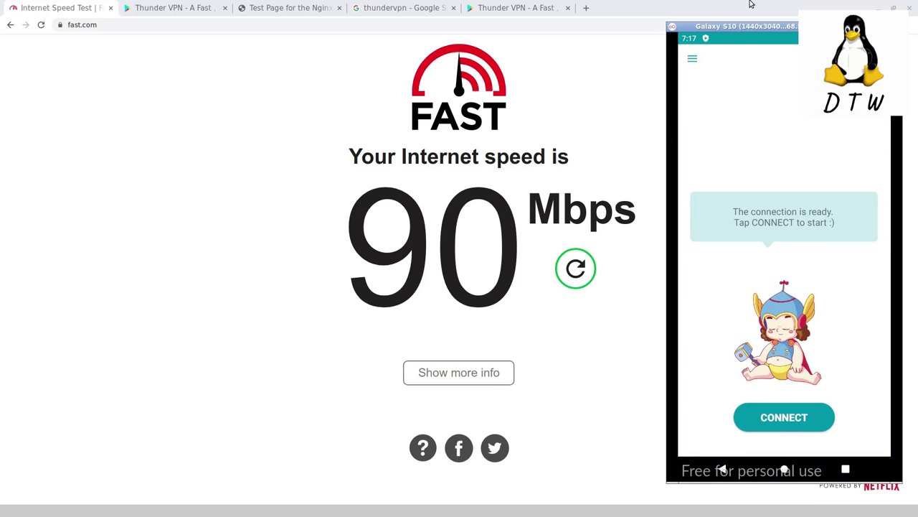
{"action": "left_click_drag", "start_coordinate": [768, 26], "coordinate": [468, 40]}
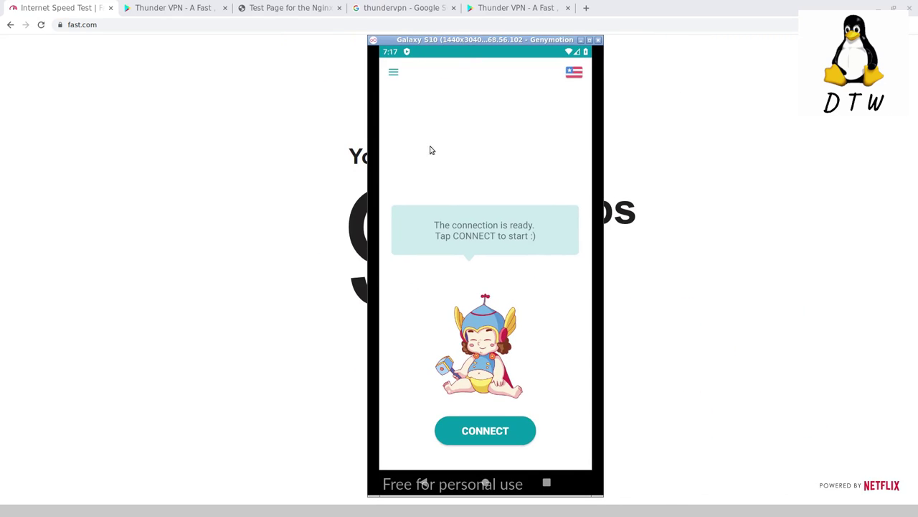
- Open the VIP Account page in Thunder VPN and view its subscription orders
{"action": "left_click", "coordinate": [397, 73]}
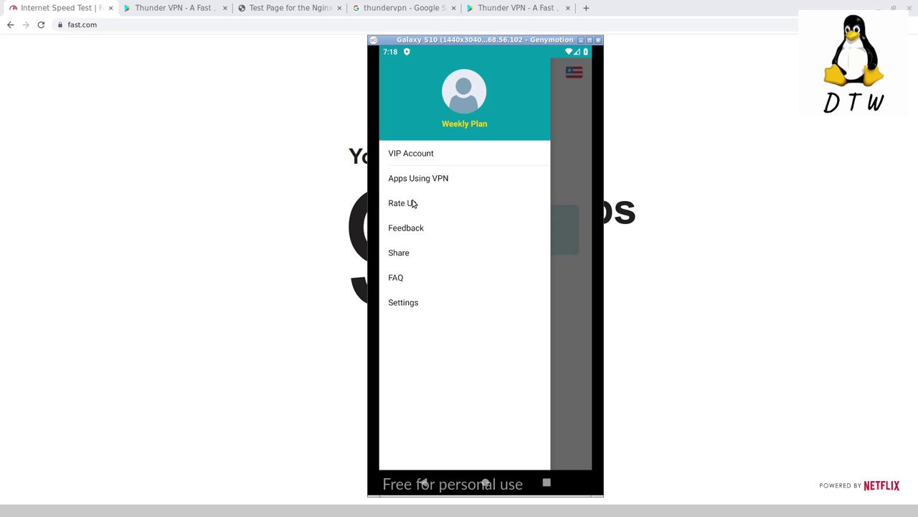
{"action": "left_click", "coordinate": [414, 155]}
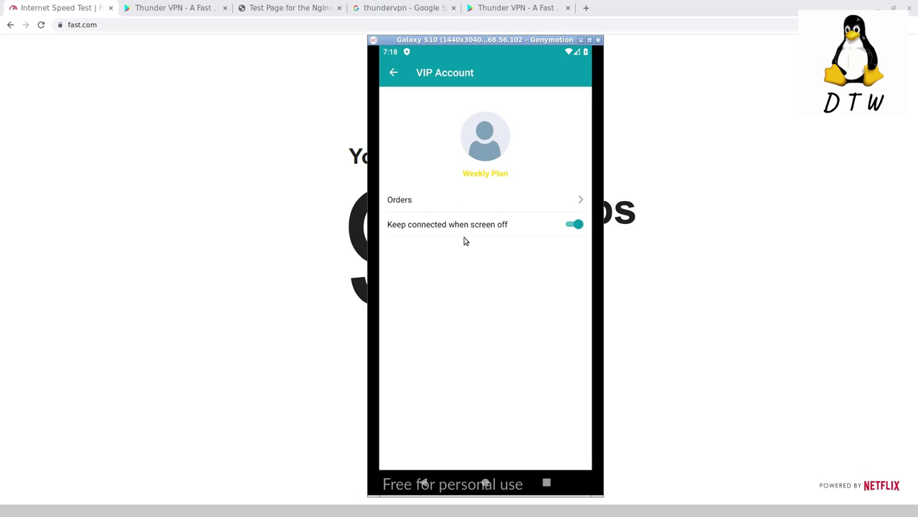
{"action": "left_click", "coordinate": [549, 200]}
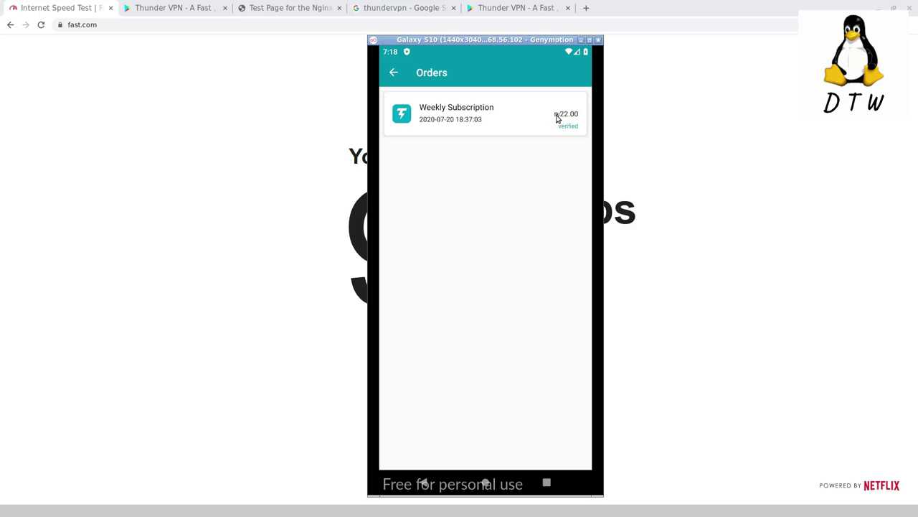
- Switch to the desktop browser and look up "22 nis in usd" in a new tab
{"action": "left_click", "coordinate": [216, 255]}
{"action": "key", "text": "ctrl+t"}
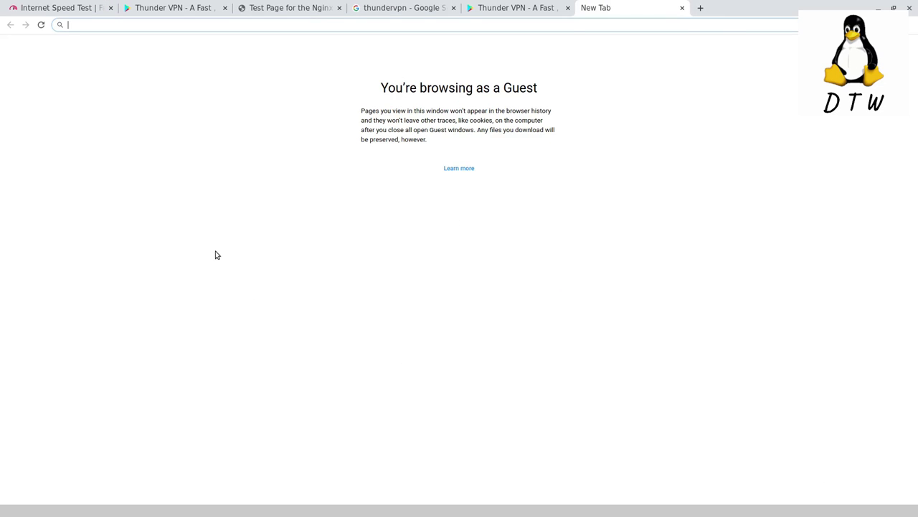
{"action": "type", "text": "22 nis in usd"}
{"action": "key", "text": "Return"}
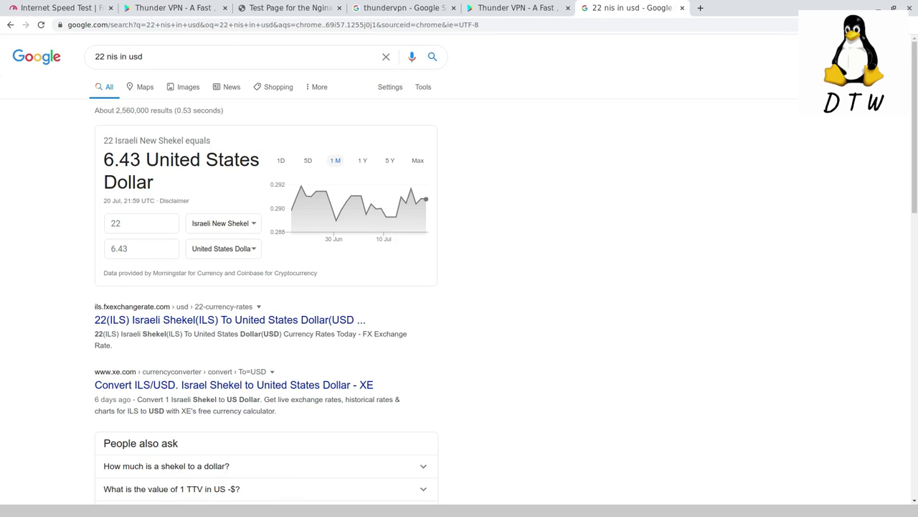
{"action": "key", "text": "alt+Tab"}
- Replace the Google query with "thundervpn pricing" and enlarge the results page
{"action": "left_click", "coordinate": [144, 56]}
{"action": "left_click", "coordinate": [143, 57]}
{"action": "double_click", "coordinate": [143, 58]}
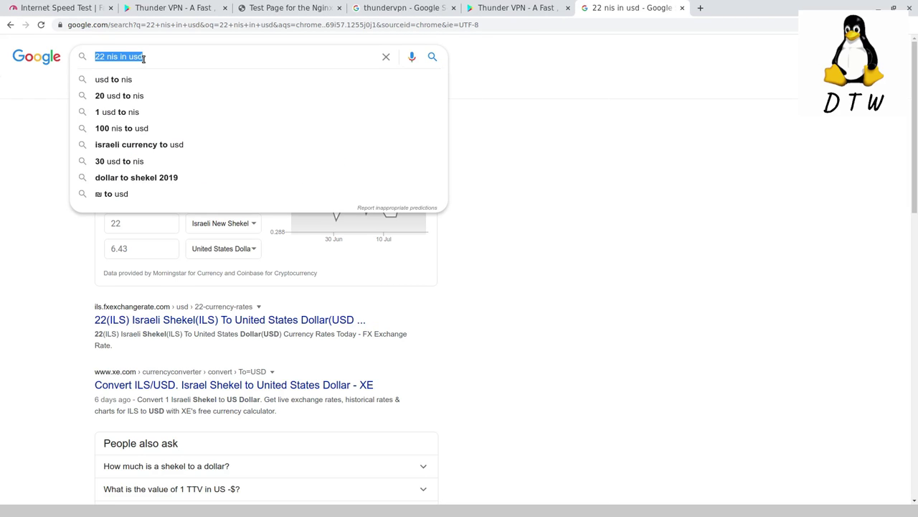
{"action": "type", "text": "thundervpn pricing"}
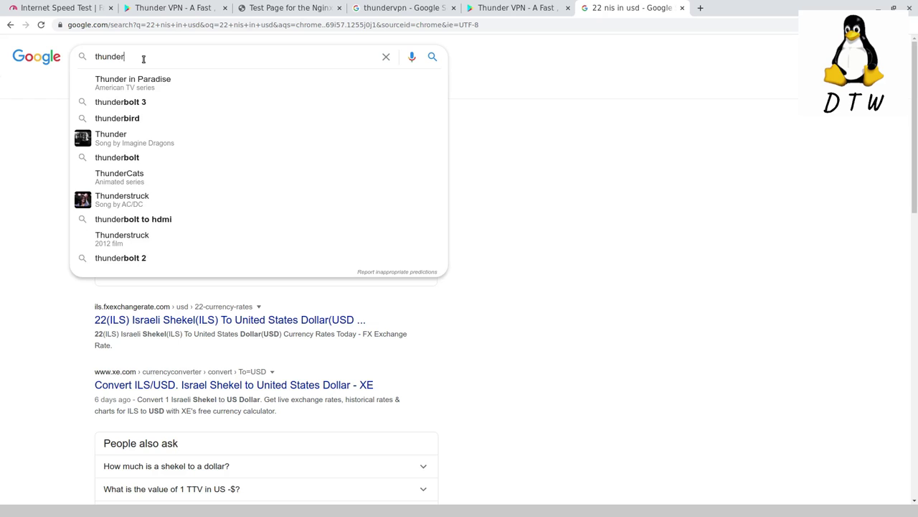
{"action": "key", "text": "Return"}
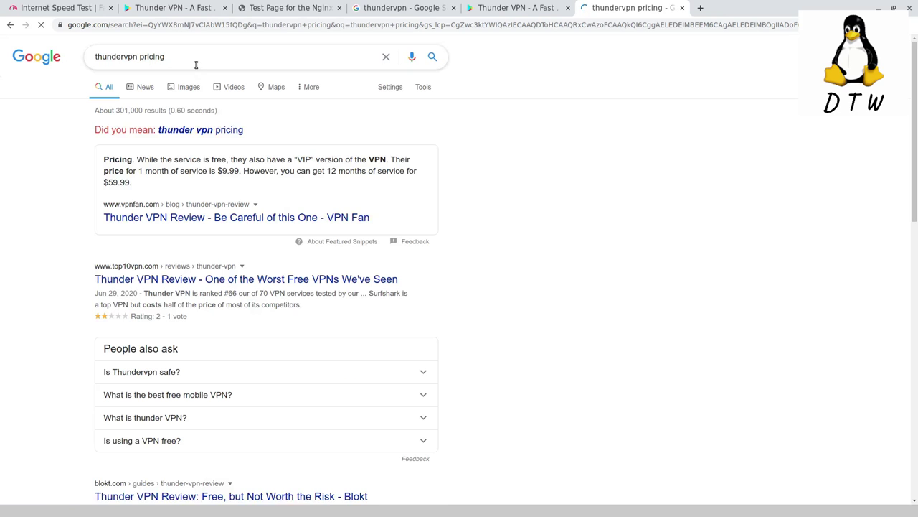
{"action": "key", "text": "ctrl+plus"}
{"action": "key", "text": "ctrl+plus"}
{"action": "key", "text": "ctrl+plus"}
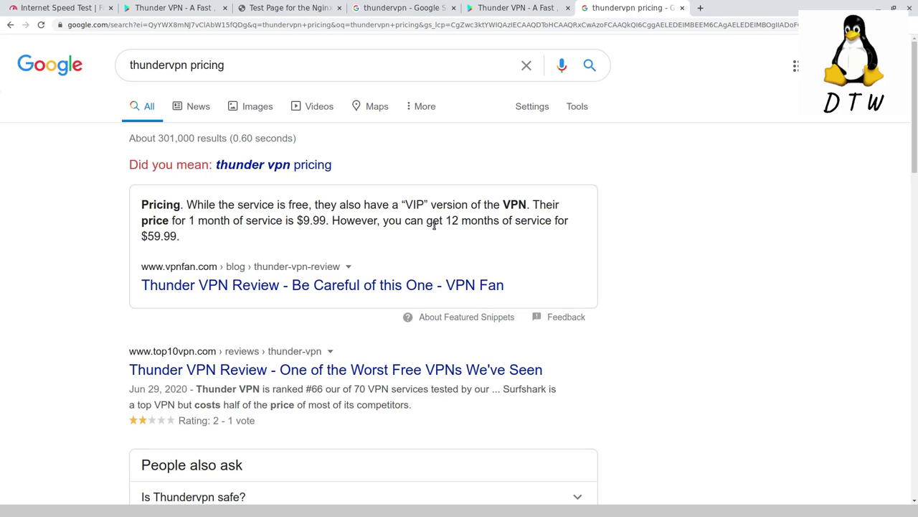
- Open VPN Fan's Thunder VPN review and highlight the weekly plan price in its Pricing section
{"action": "left_click", "coordinate": [200, 285]}
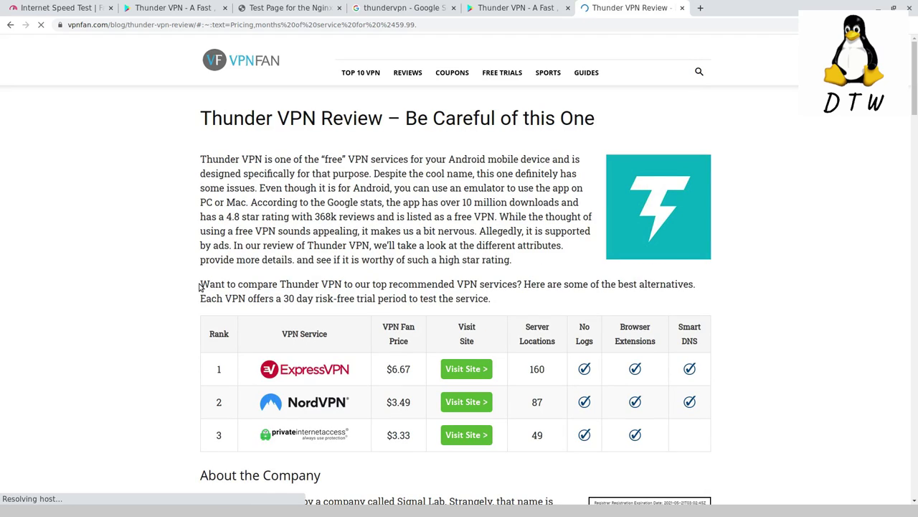
{"action": "scroll", "coordinate": [25, 284], "scroll_direction": "down", "scroll_amount": 5}
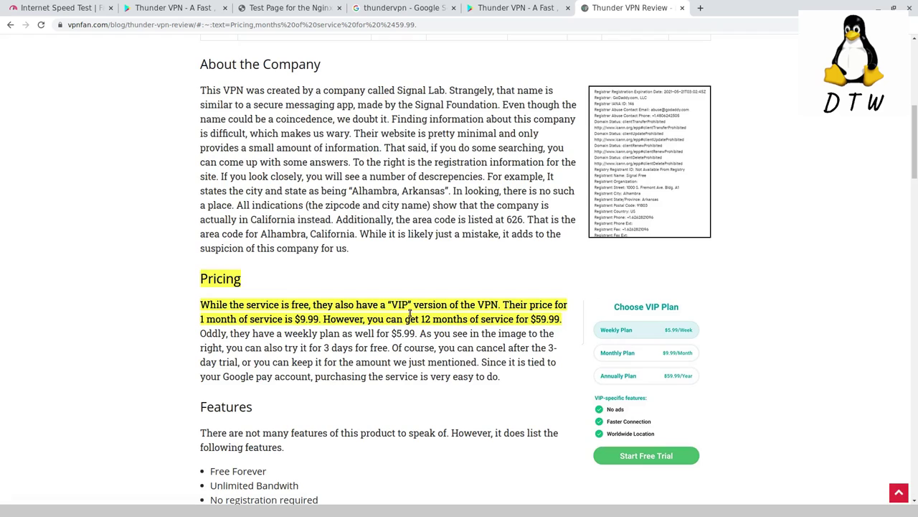
{"action": "left_click_drag", "start_coordinate": [389, 333], "coordinate": [416, 335]}
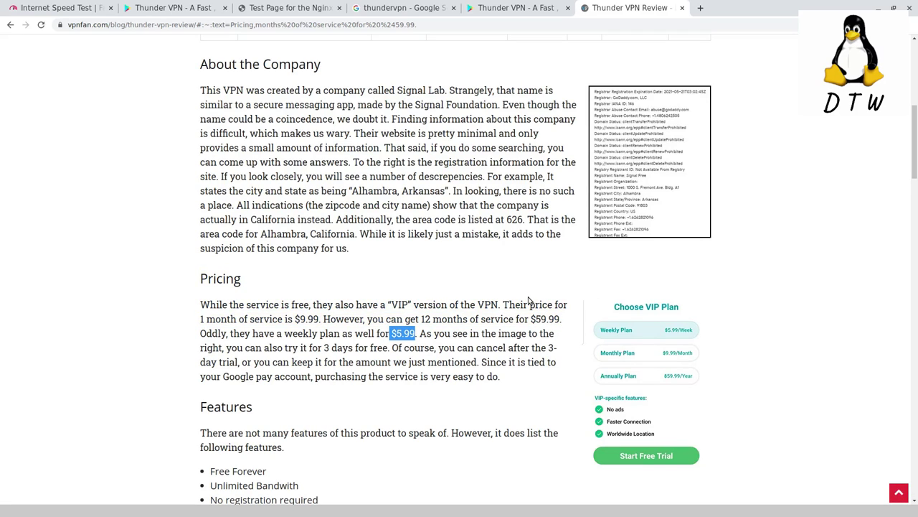
- Look up "date" in a new tab, highlight today's date in the result and close the tab
{"action": "left_click", "coordinate": [357, 266]}
{"action": "key", "text": "ctrl+t"}
{"action": "type", "text": "date"}
{"action": "key", "text": "Return"}
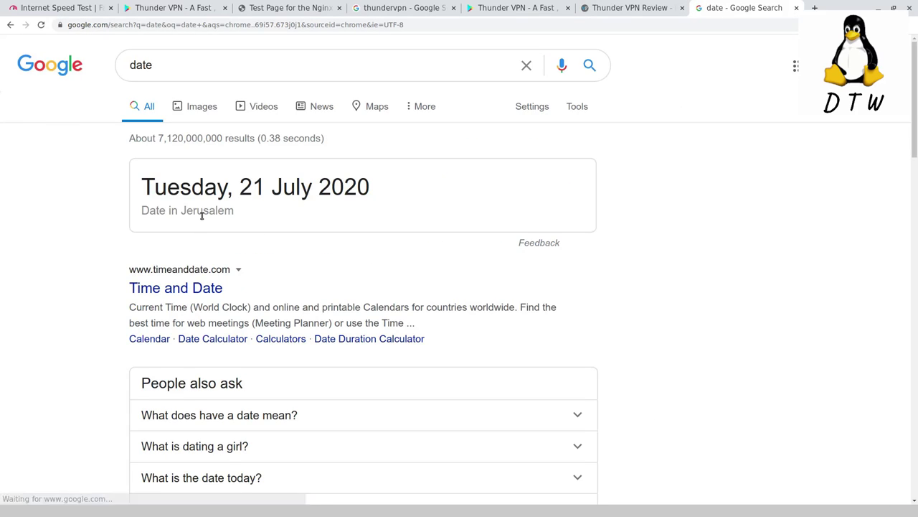
{"action": "left_click_drag", "start_coordinate": [146, 188], "coordinate": [373, 185]}
{"action": "key", "text": "ctrl+w"}
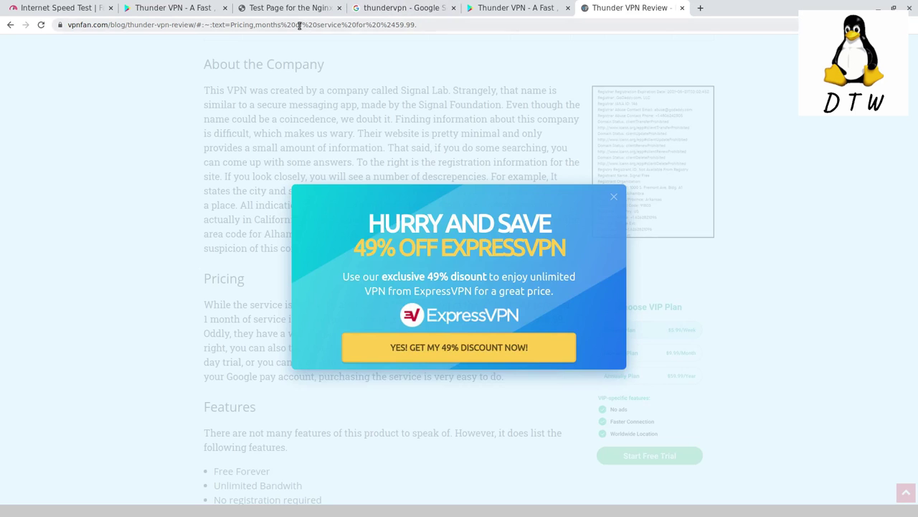
- Bring back the fast.com page, switch to the emulated Galaxy S10 and return Thunder VPN from Orders to its home screen
{"action": "left_click", "coordinate": [201, 8]}
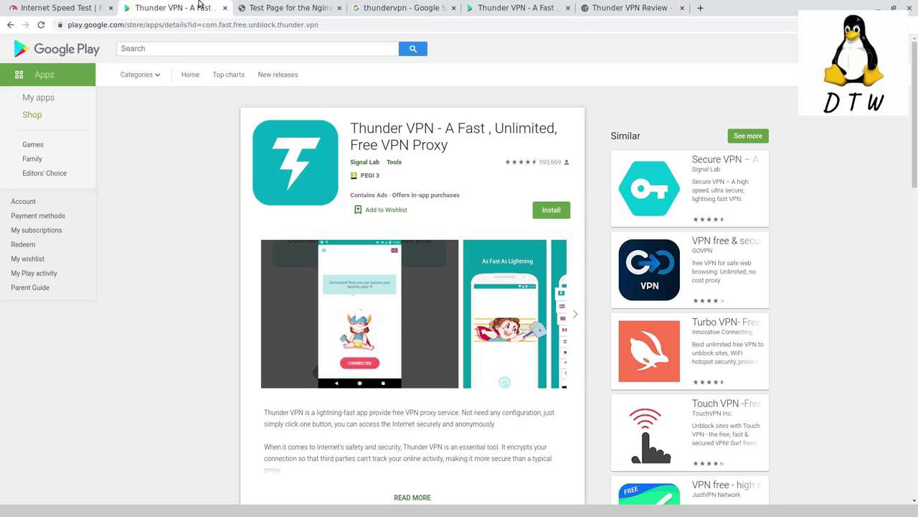
{"action": "left_click", "coordinate": [82, 6]}
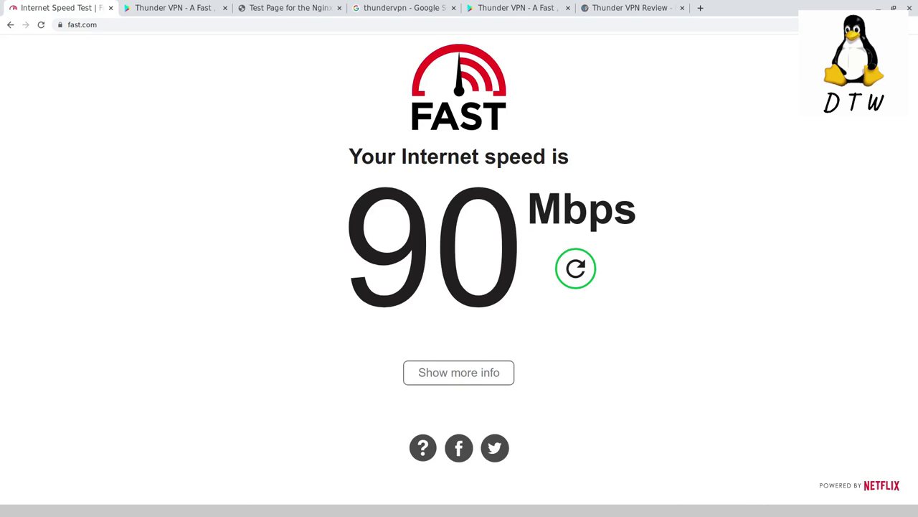
{"action": "key", "text": "alt+Tab"}
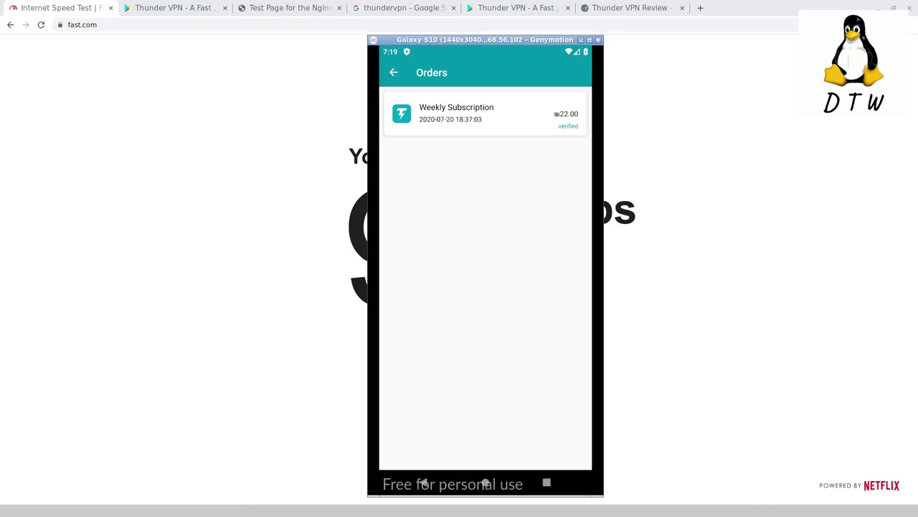
{"action": "left_click", "coordinate": [393, 74]}
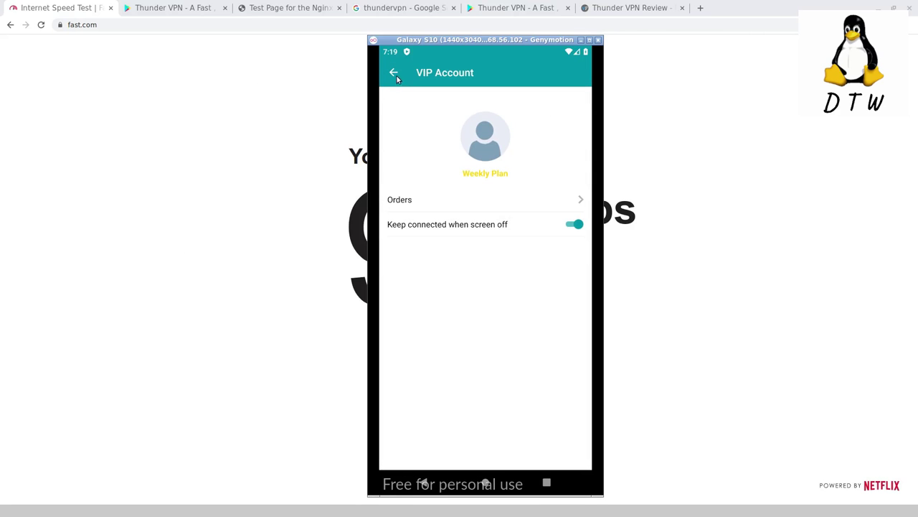
{"action": "left_click", "coordinate": [394, 74]}
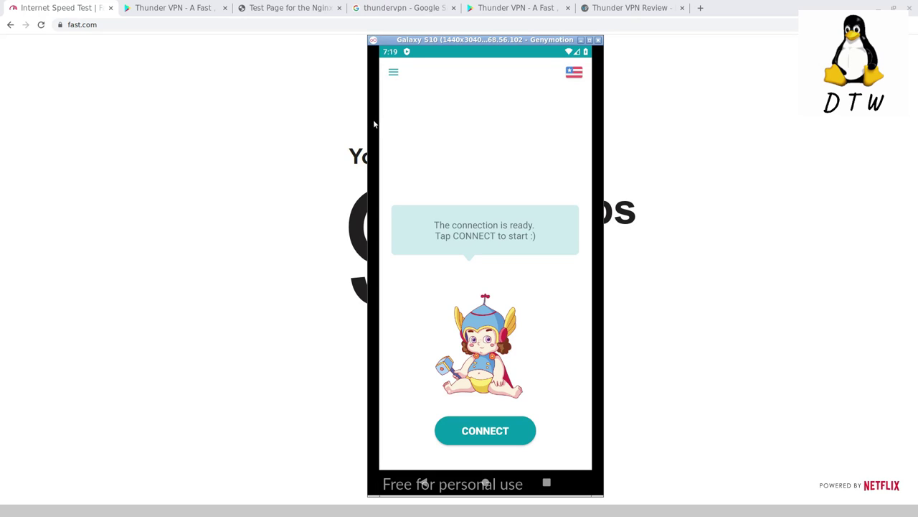
- Review the auto-connect, new-version and notification options in Thunder VPN's Settings, check the phone's notification shade and leave Settings
{"action": "left_click", "coordinate": [399, 83]}
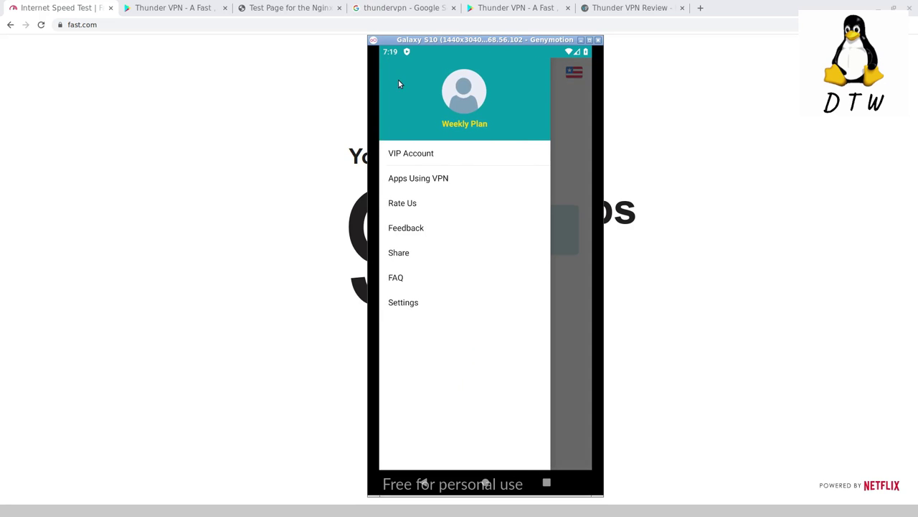
{"action": "left_click", "coordinate": [411, 309]}
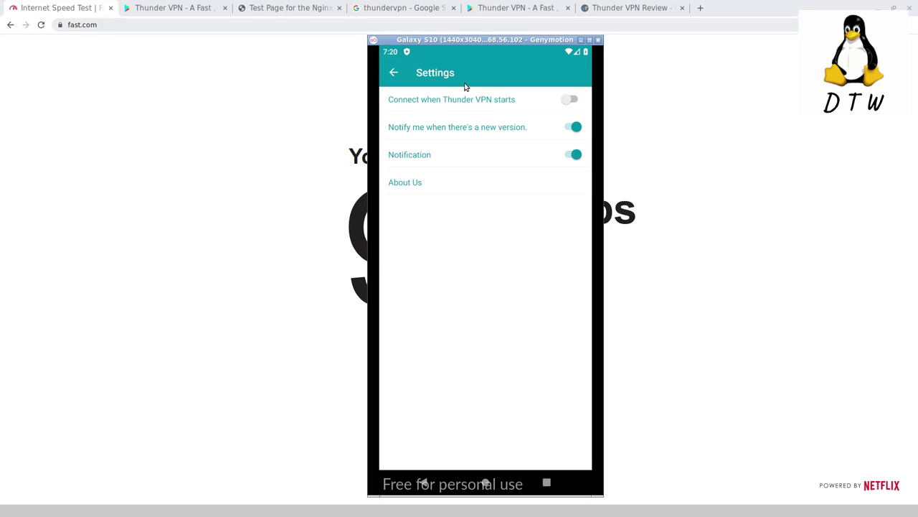
{"action": "left_click", "coordinate": [572, 99]}
{"action": "left_click", "coordinate": [571, 129]}
{"action": "left_click", "coordinate": [571, 154]}
{"action": "left_click", "coordinate": [573, 127]}
{"action": "left_click", "coordinate": [575, 156]}
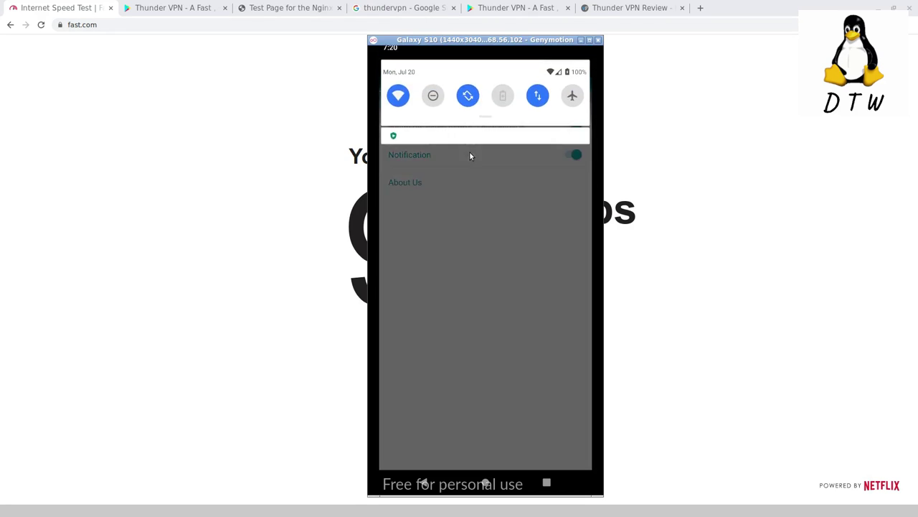
{"action": "left_click_drag", "start_coordinate": [454, 264], "coordinate": [459, 3]}
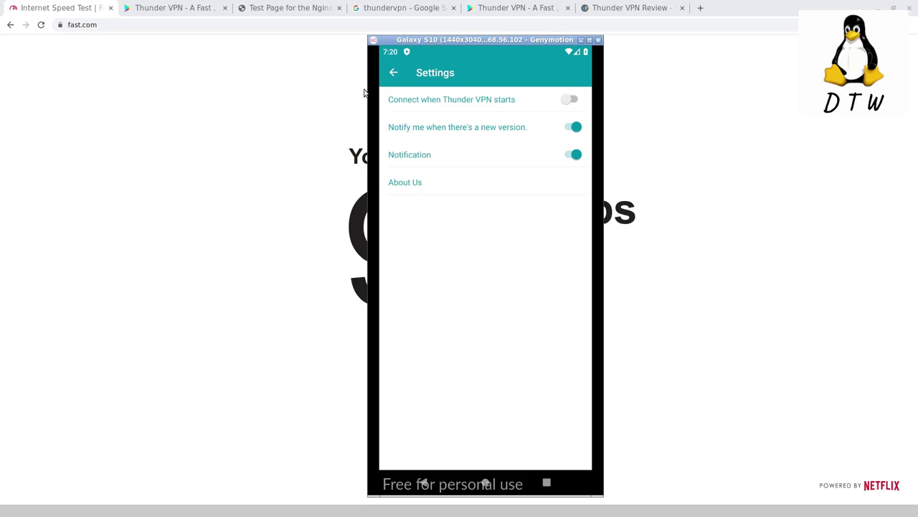
{"action": "left_click", "coordinate": [394, 72]}
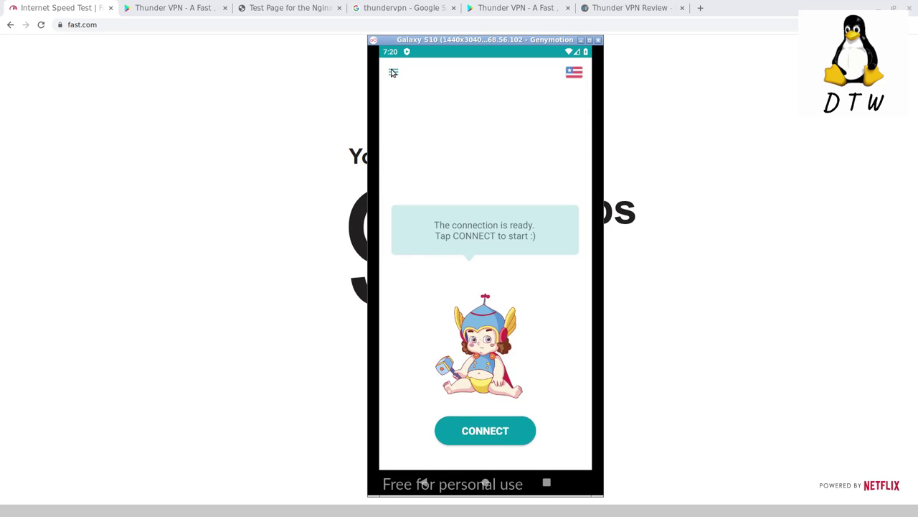
- Read the answers to all five questions in Thunder VPN's FAQ and return to the home screen
{"action": "left_click", "coordinate": [392, 72]}
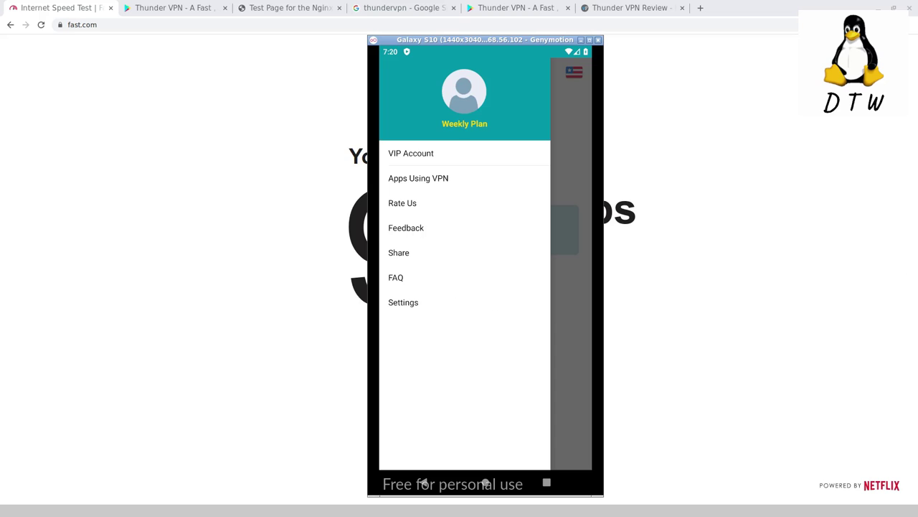
{"action": "left_click", "coordinate": [396, 277]}
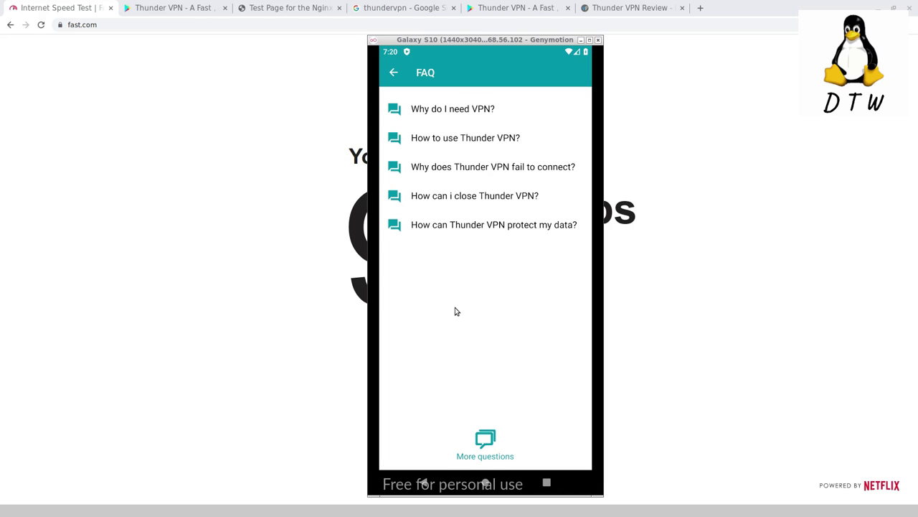
{"action": "left_click", "coordinate": [475, 109]}
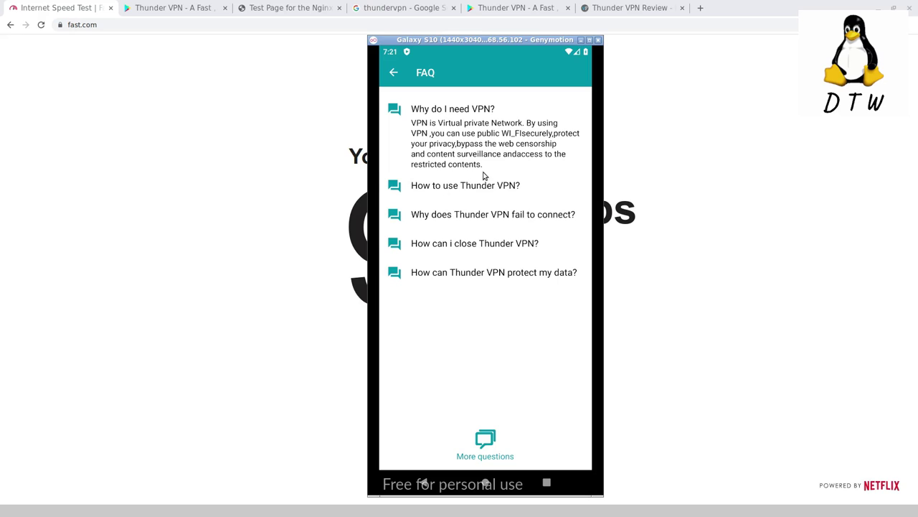
{"action": "left_click", "coordinate": [476, 185]}
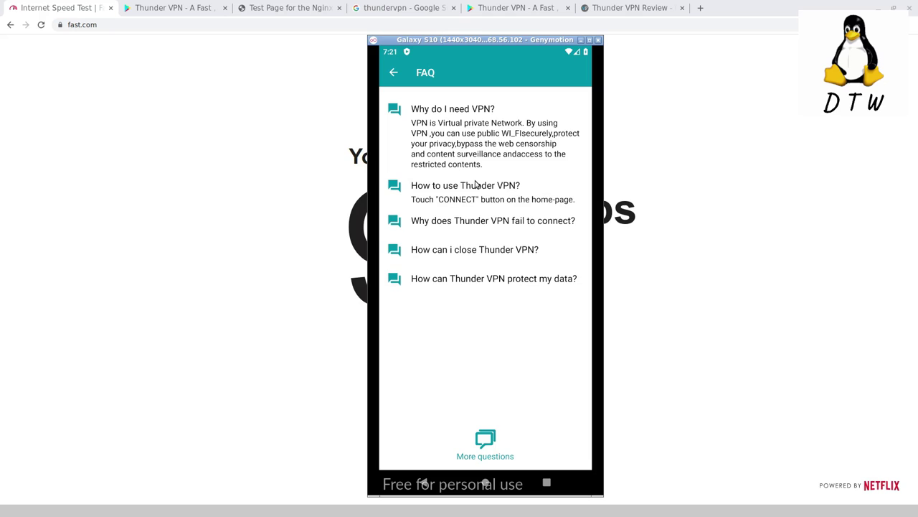
{"action": "left_click", "coordinate": [442, 215]}
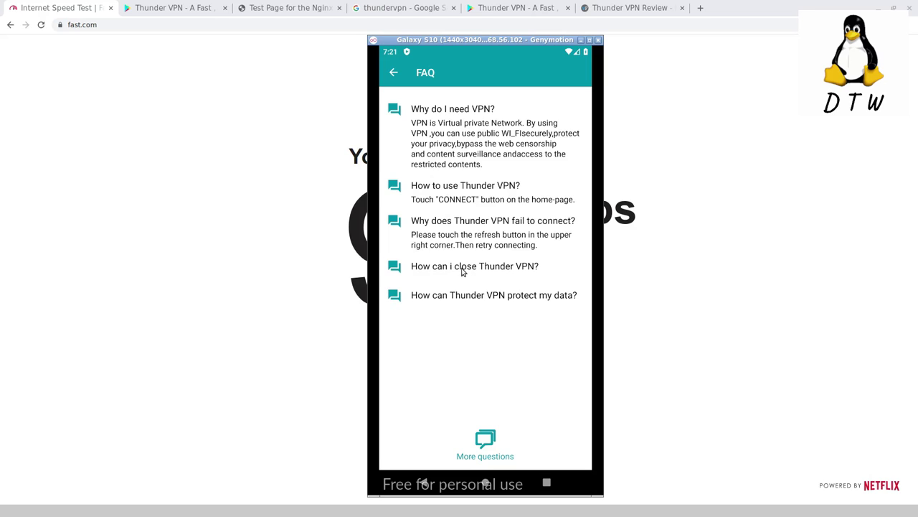
{"action": "left_click", "coordinate": [462, 272]}
{"action": "left_click", "coordinate": [452, 312]}
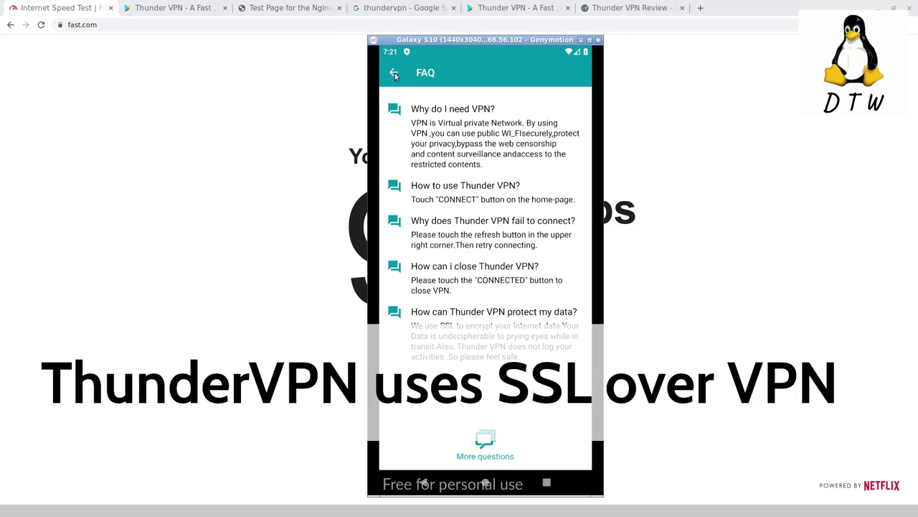
{"action": "left_click", "coordinate": [393, 73]}
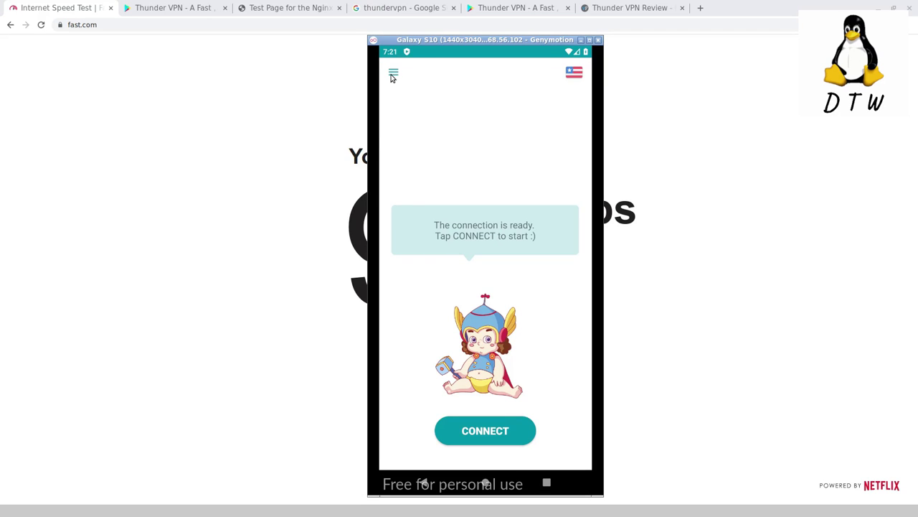
- Open Thunder VPN's server list and view the faster servers and the free servers
{"action": "left_click", "coordinate": [392, 75]}
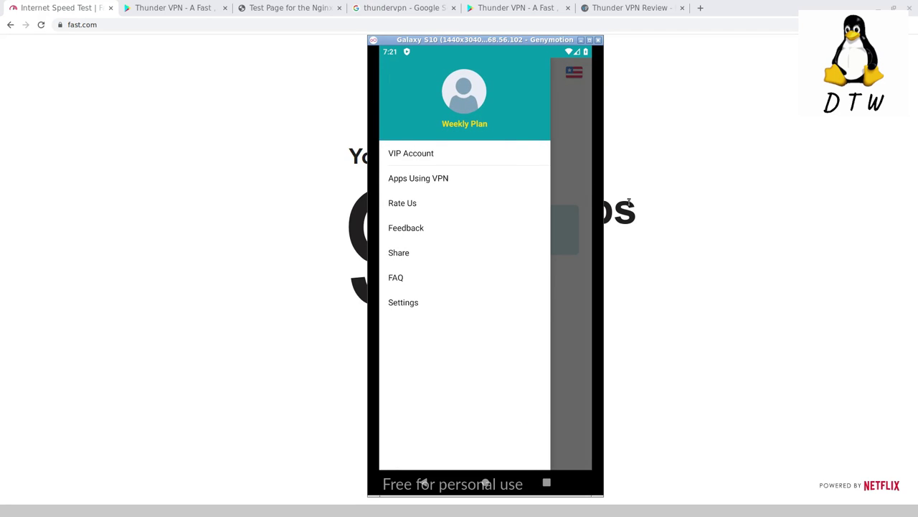
{"action": "left_click", "coordinate": [566, 136]}
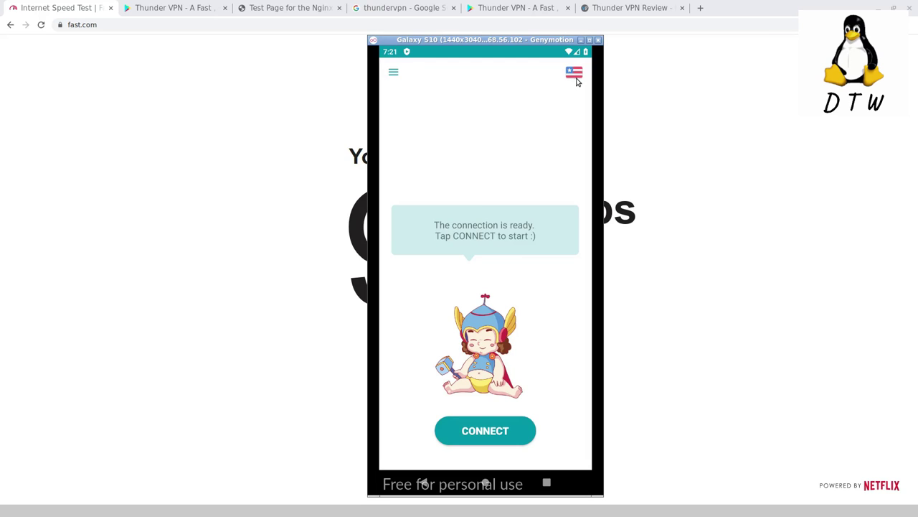
{"action": "left_click", "coordinate": [572, 77]}
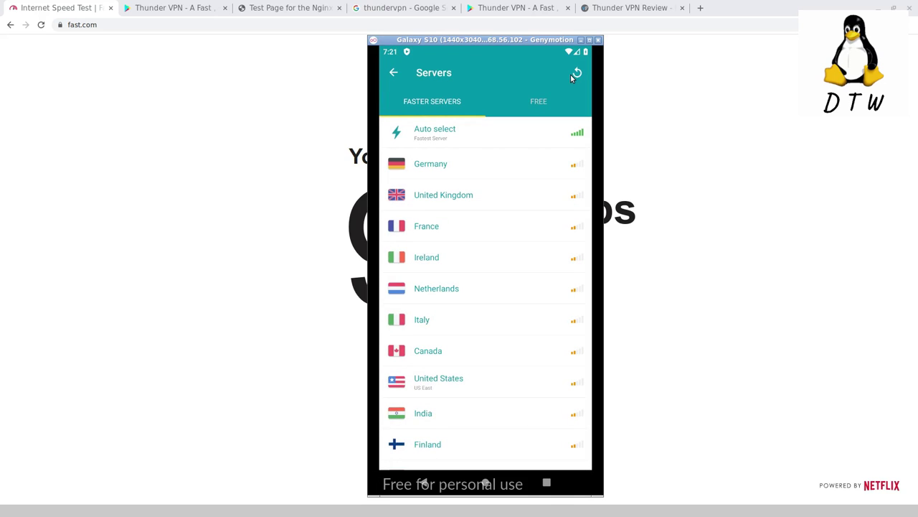
{"action": "left_click", "coordinate": [537, 103]}
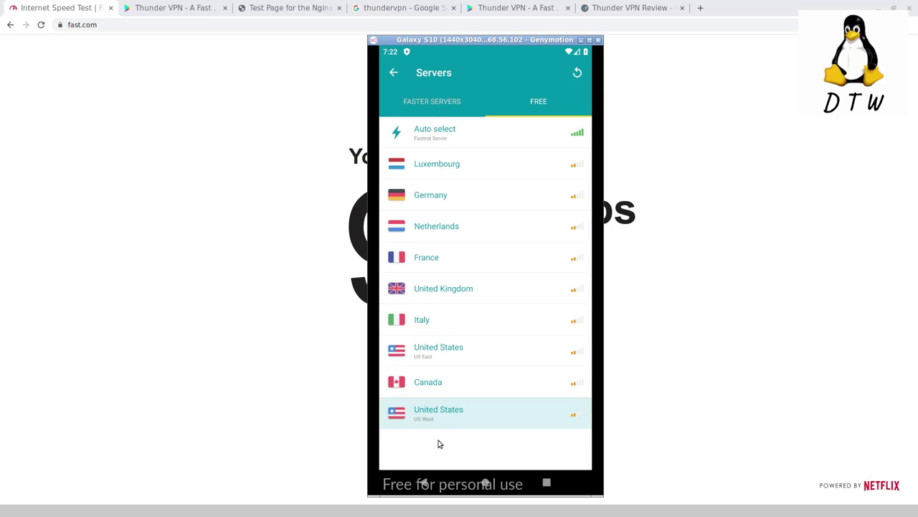
- Connect Thunder VPN to the auto-selected free server and run the FAST app's speed test over it
{"action": "left_click", "coordinate": [447, 132]}
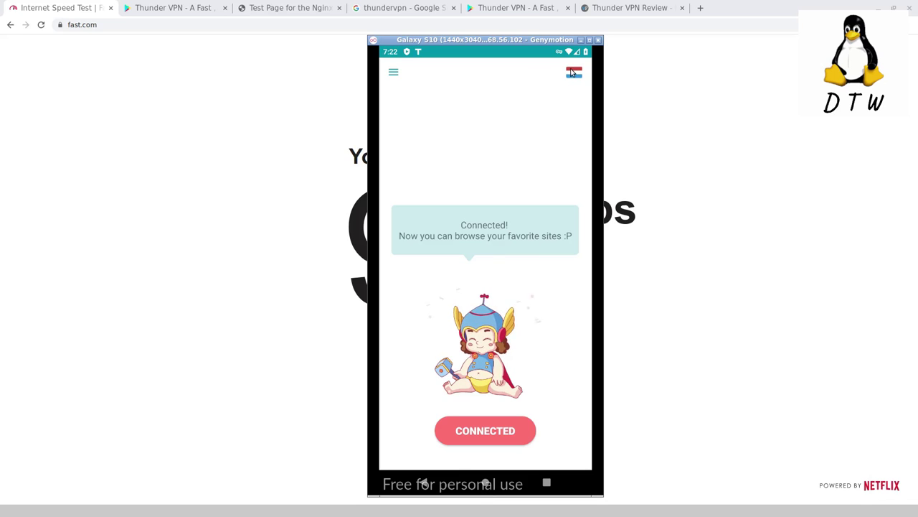
{"action": "left_click", "coordinate": [486, 484]}
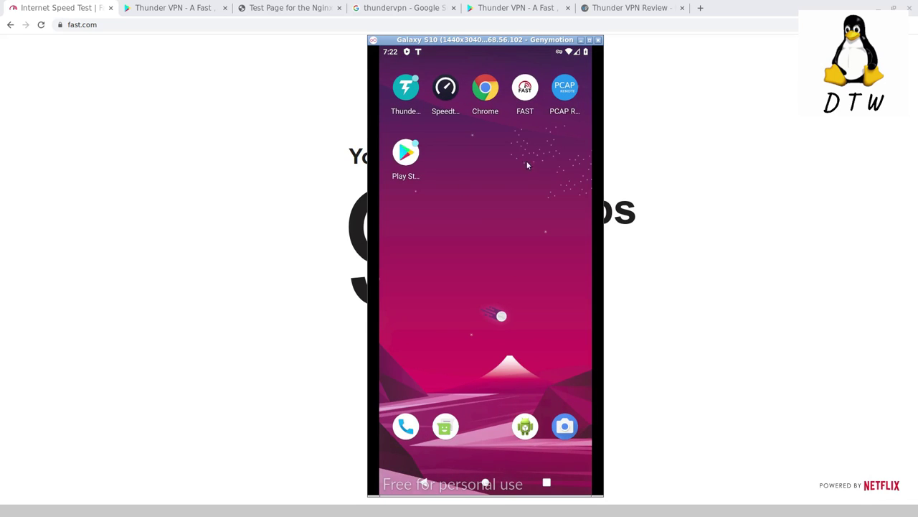
{"action": "left_click", "coordinate": [525, 86]}
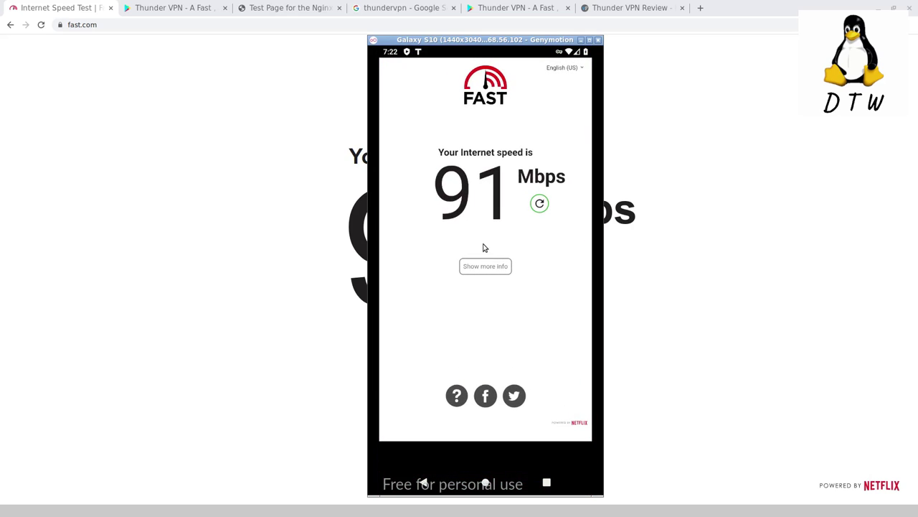
{"action": "left_click", "coordinate": [539, 205]}
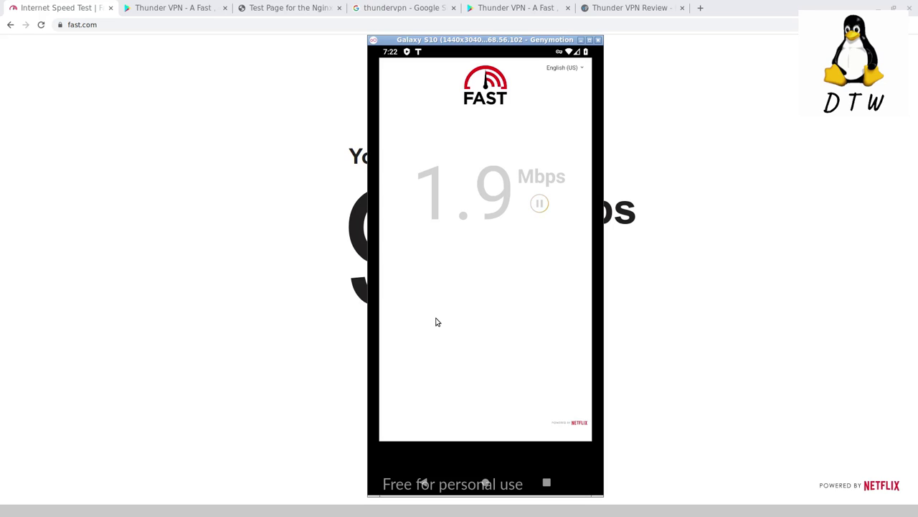
- Return to Thunder VPN, compare the free and faster server lists, and connect to the Ireland server among the faster ones
{"action": "left_click", "coordinate": [486, 483]}
{"action": "left_click", "coordinate": [409, 92]}
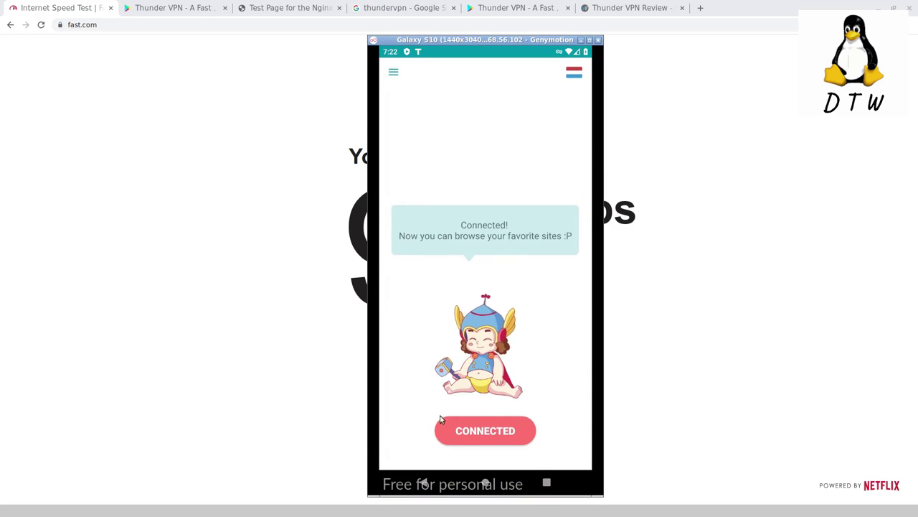
{"action": "left_click", "coordinate": [571, 74]}
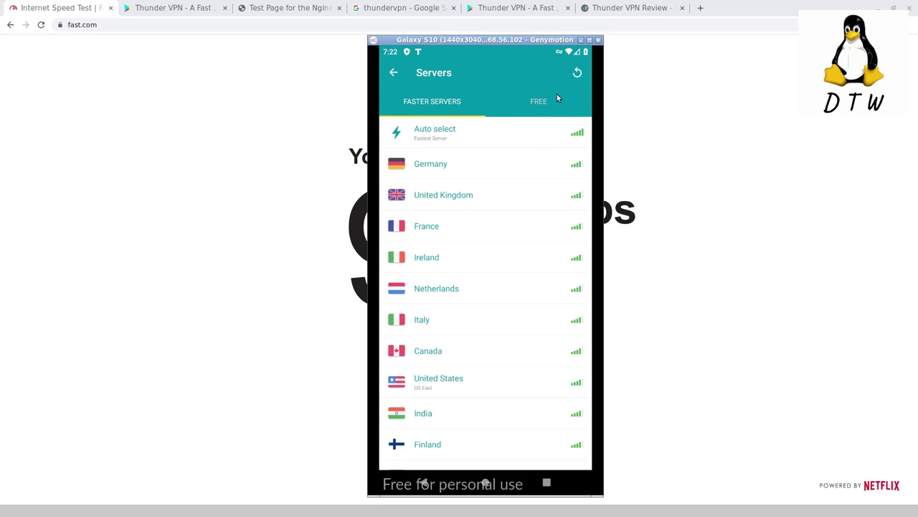
{"action": "left_click", "coordinate": [553, 99]}
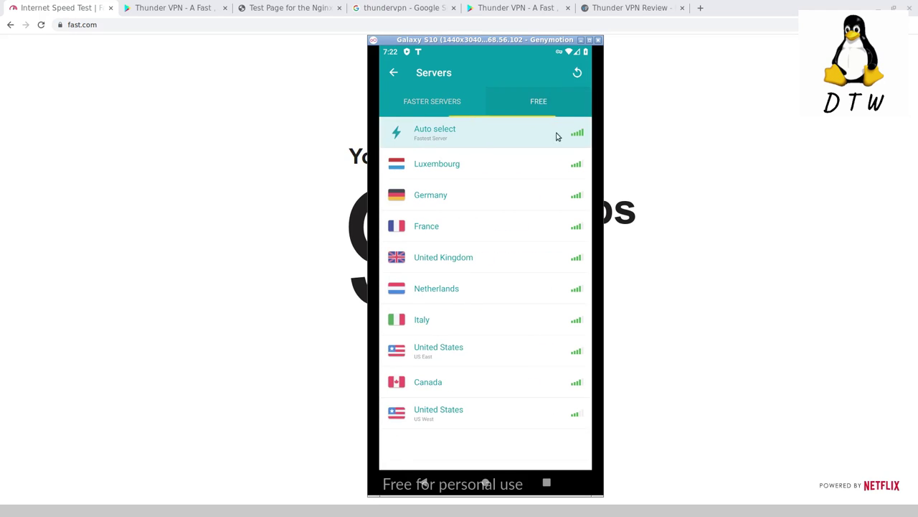
{"action": "left_click", "coordinate": [457, 102]}
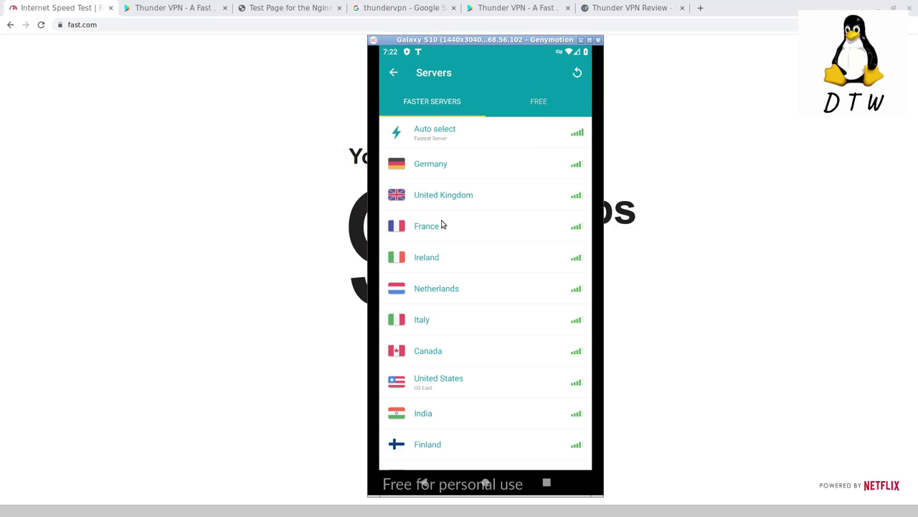
{"action": "scroll", "coordinate": [442, 224], "scroll_direction": "down", "scroll_amount": 5}
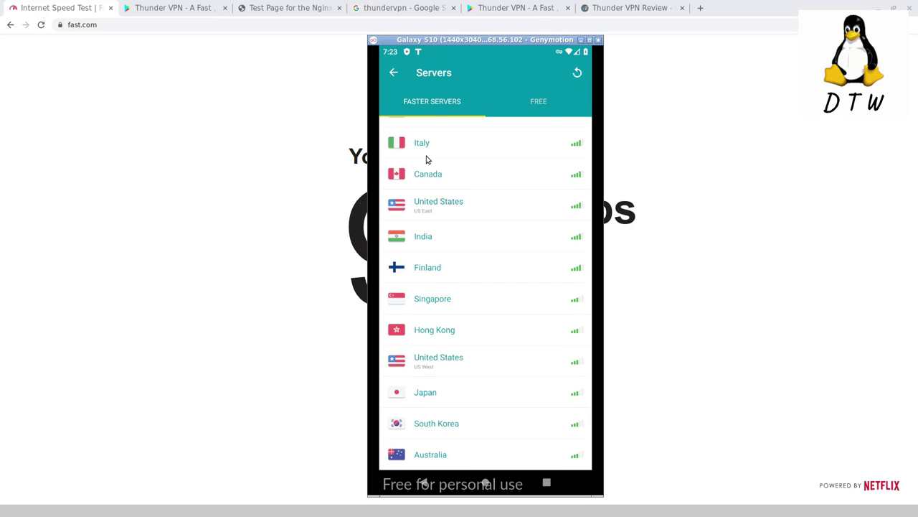
{"action": "scroll", "coordinate": [427, 158], "scroll_direction": "up", "scroll_amount": 3}
{"action": "scroll", "coordinate": [427, 158], "scroll_direction": "up", "scroll_amount": 2}
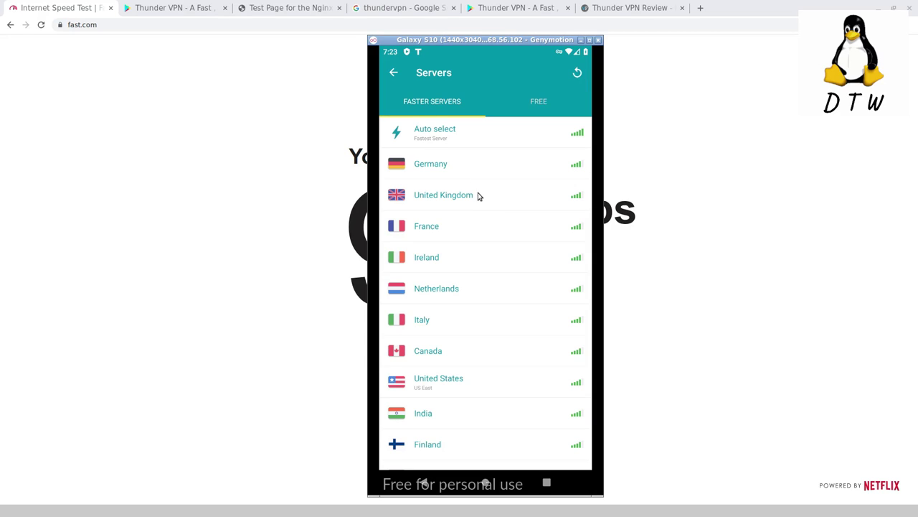
{"action": "left_click", "coordinate": [498, 261]}
{"action": "left_click", "coordinate": [509, 429]}
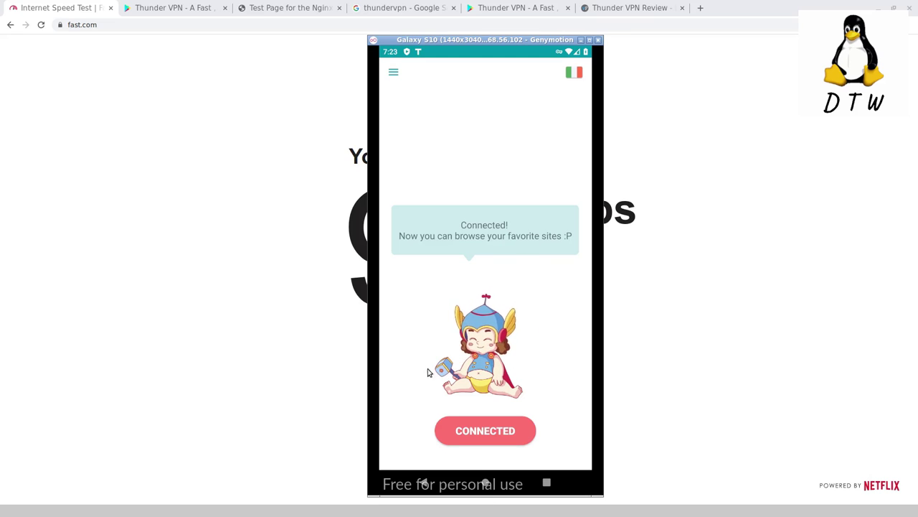
- Rerun the FAST speed test over the Ireland server and open the YouTube app from the Play Store's youtube results
{"action": "left_click", "coordinate": [485, 484]}
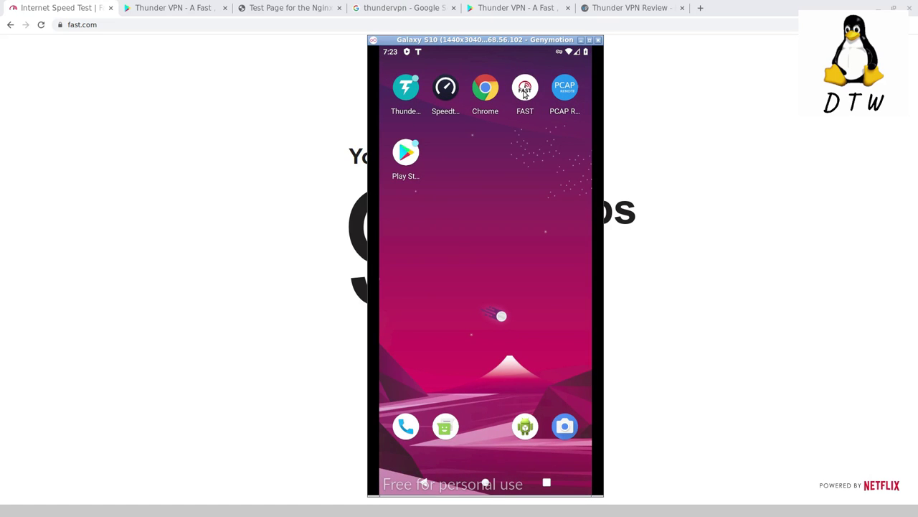
{"action": "left_click", "coordinate": [525, 91]}
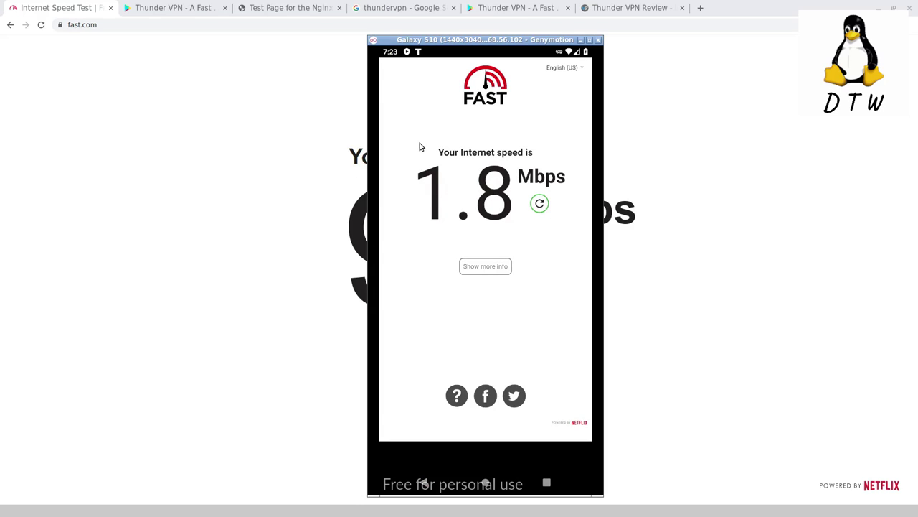
{"action": "left_click", "coordinate": [540, 205]}
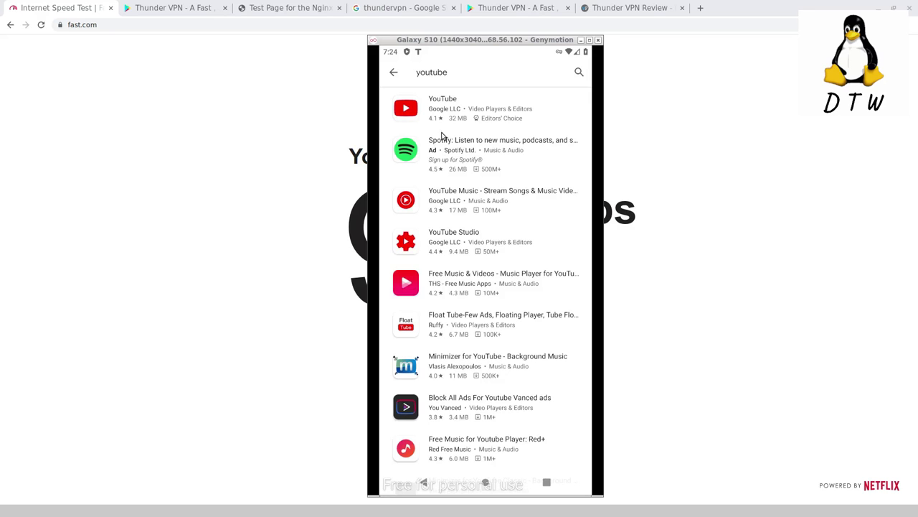
{"action": "left_click", "coordinate": [450, 120]}
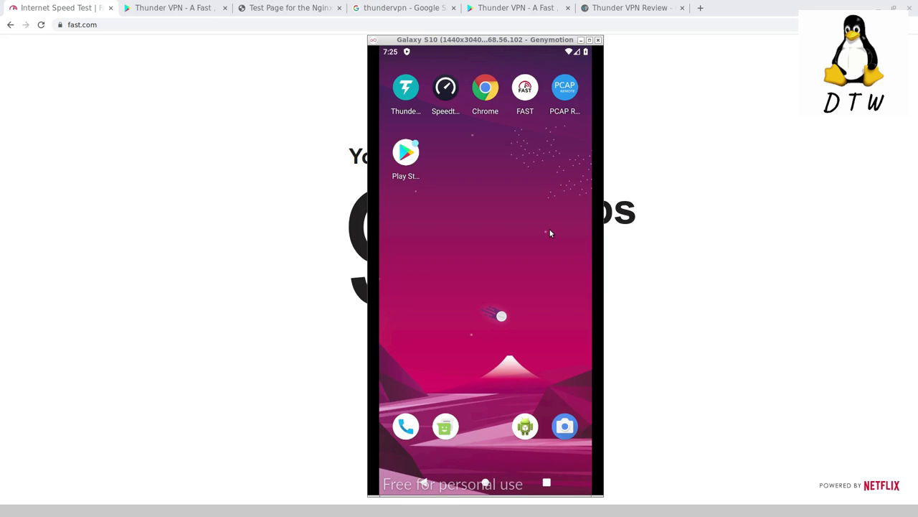
- Reopen Thunder VPN, check its menu, and connect to the faster United States (US East) server
{"action": "left_click", "coordinate": [415, 100]}
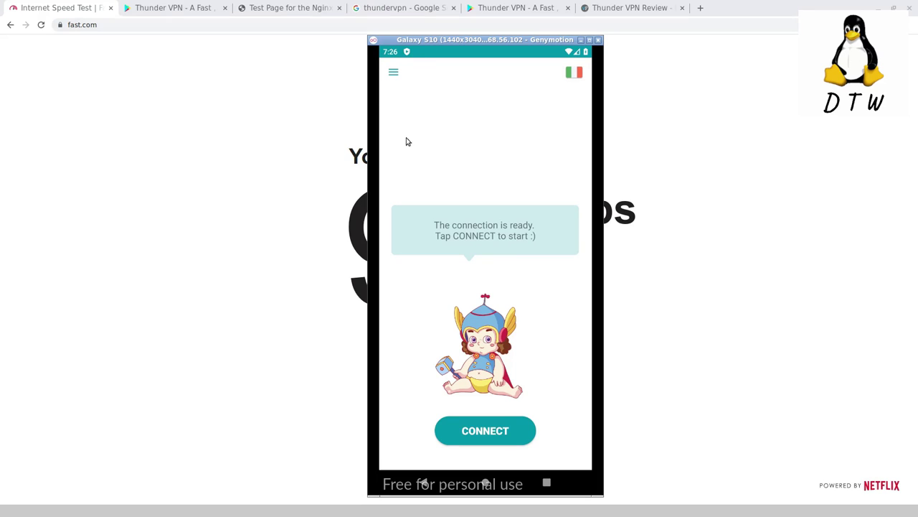
{"action": "left_click", "coordinate": [400, 71]}
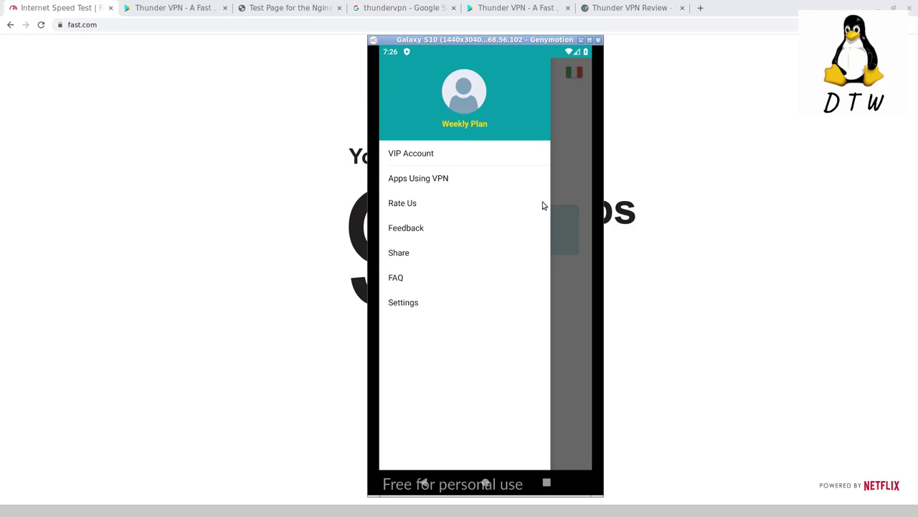
{"action": "left_click", "coordinate": [551, 160]}
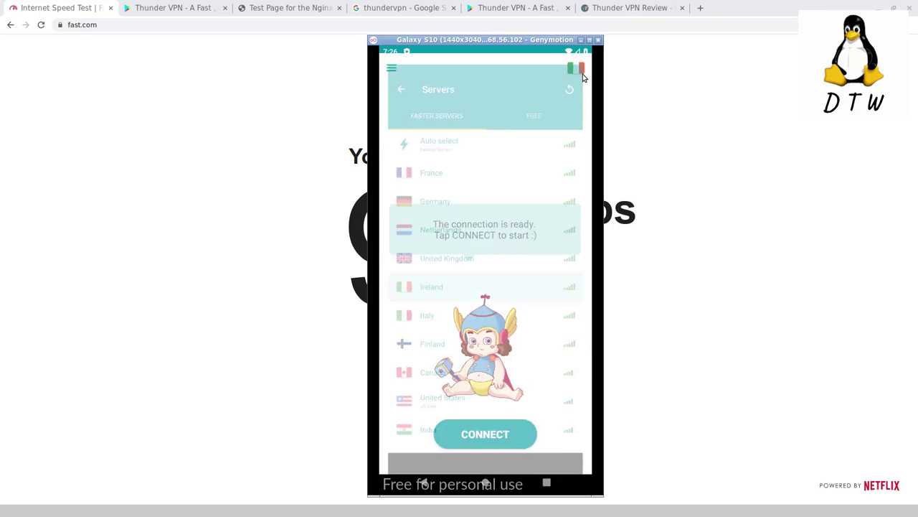
{"action": "left_click", "coordinate": [574, 72]}
{"action": "scroll", "coordinate": [487, 215], "scroll_direction": "down", "scroll_amount": 5}
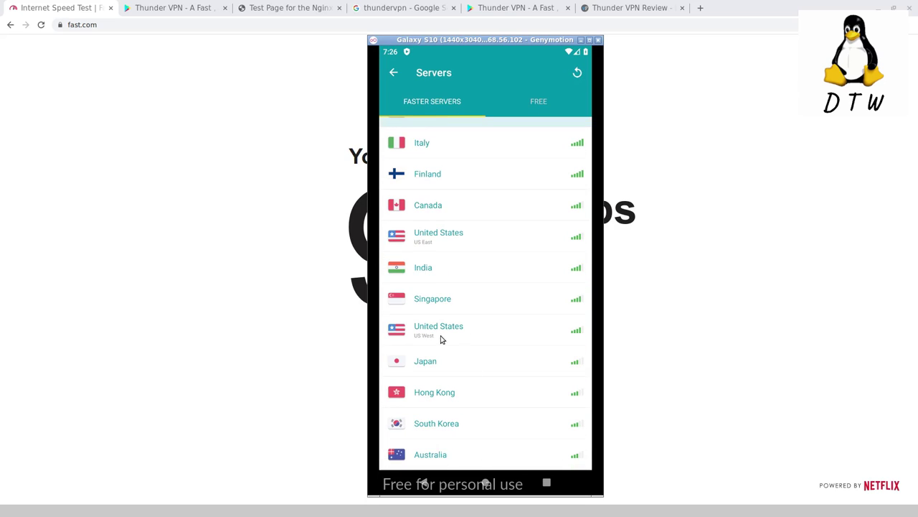
{"action": "left_click", "coordinate": [439, 240]}
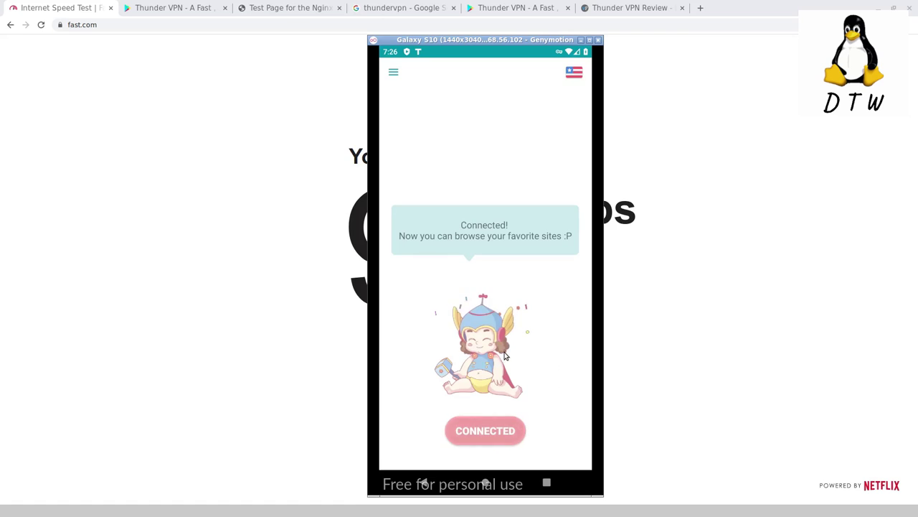
- Run the FAST speed test over the US East server and show the additional latency and upload information
{"action": "left_click", "coordinate": [485, 483]}
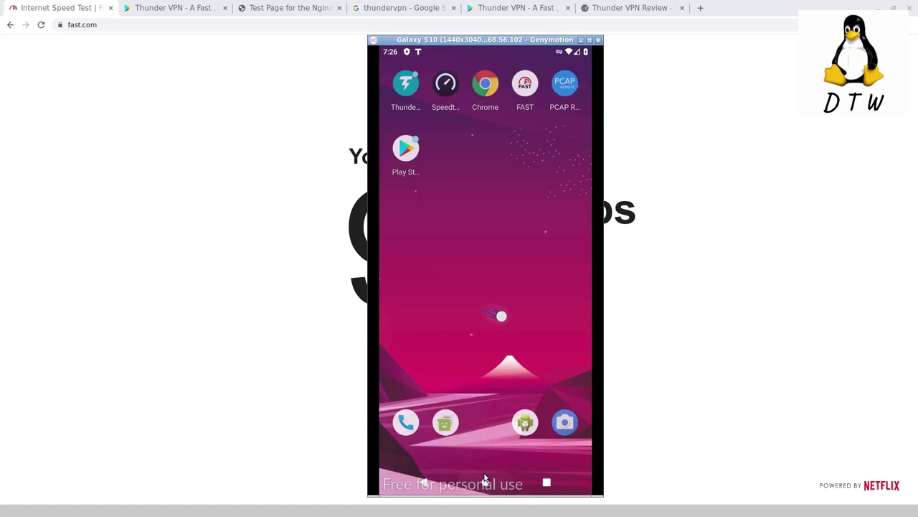
{"action": "left_click", "coordinate": [525, 86]}
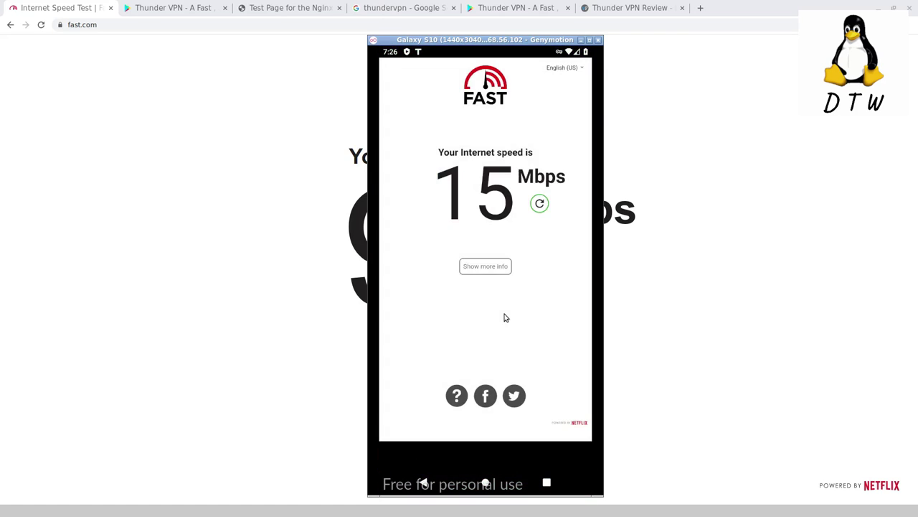
{"action": "left_click", "coordinate": [540, 205]}
{"action": "left_click", "coordinate": [485, 267]}
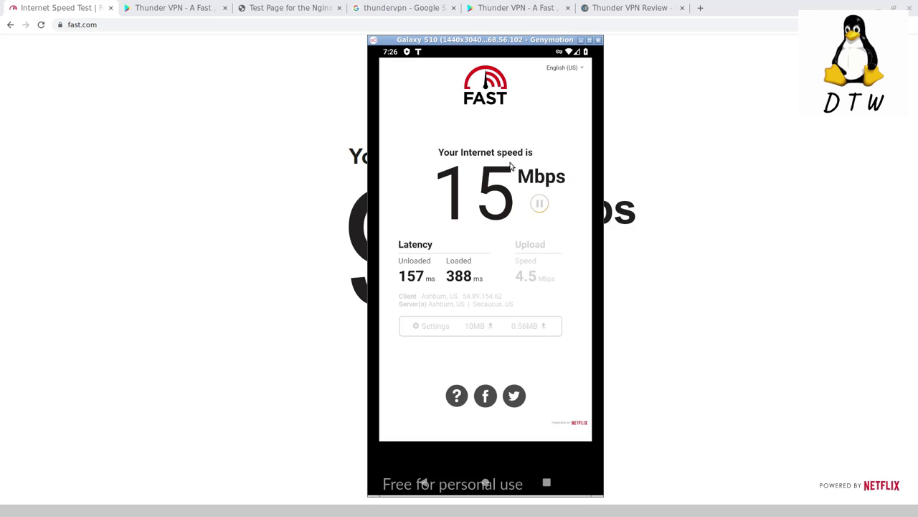
- Leave FAST, view YouTube's mobile site in Chrome, and check the connection in Thunder VPN
{"action": "left_click", "coordinate": [487, 484]}
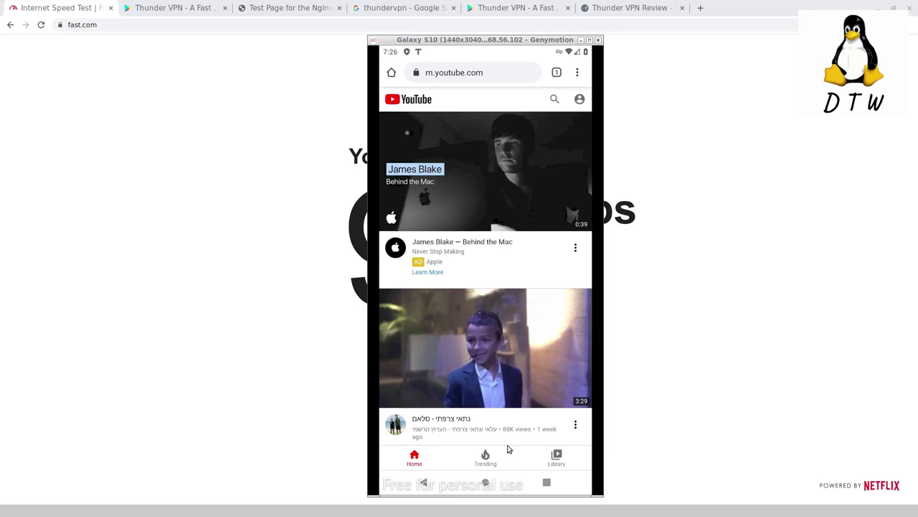
{"action": "left_click", "coordinate": [485, 483]}
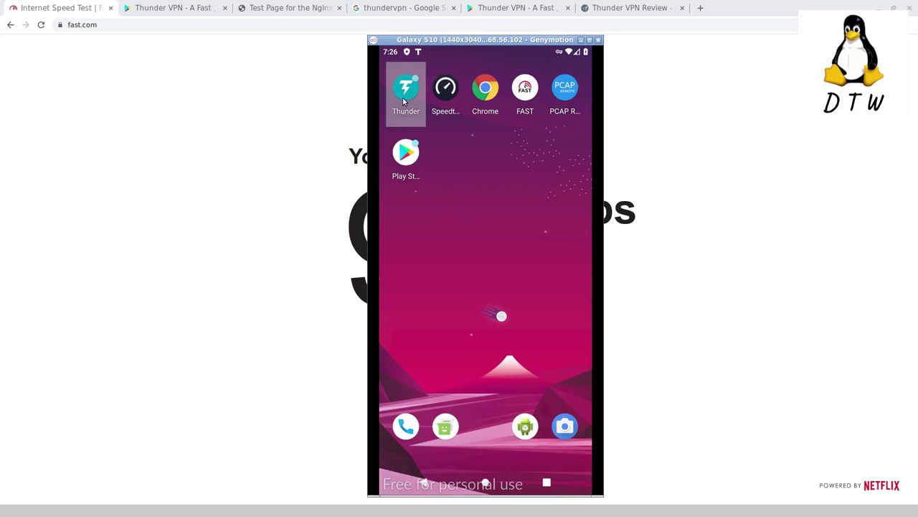
{"action": "left_click", "coordinate": [404, 103]}
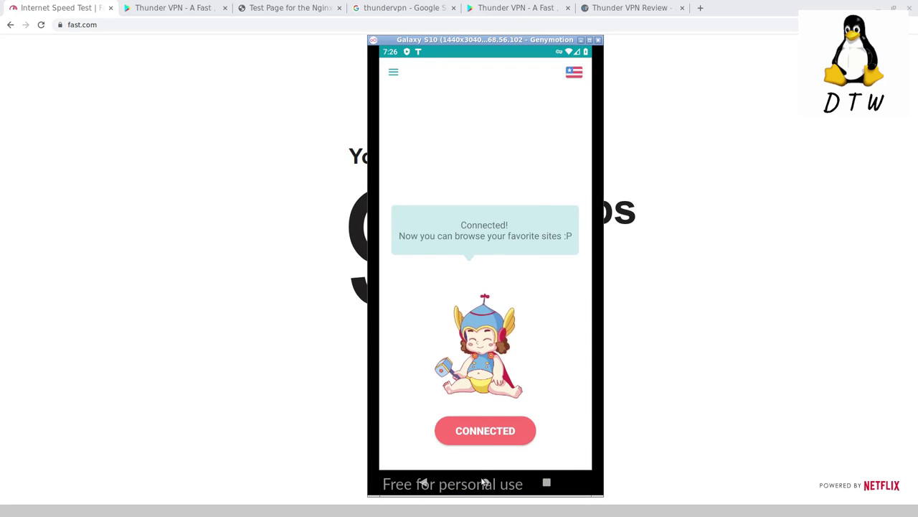
{"action": "left_click", "coordinate": [486, 484]}
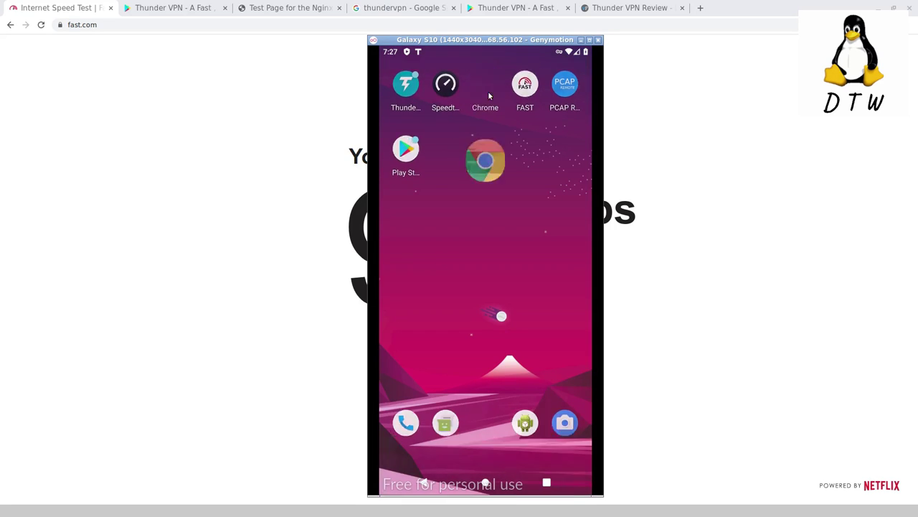
- Reopen YouTube in Chrome and play Blossom's "Show Our Planet Some Love With These 15 Zero Waste Ideas!" video
{"action": "left_click", "coordinate": [488, 94]}
{"action": "scroll", "coordinate": [467, 221], "scroll_direction": "down", "scroll_amount": 5}
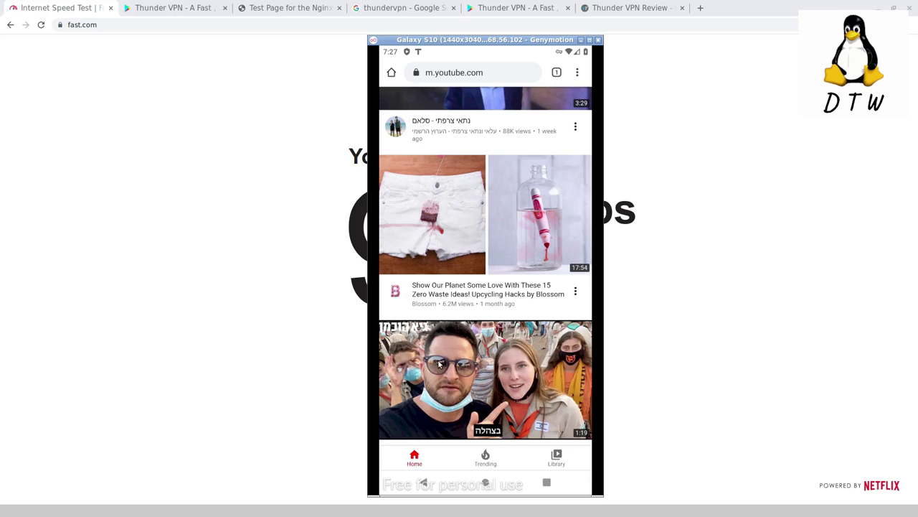
{"action": "left_click", "coordinate": [452, 300]}
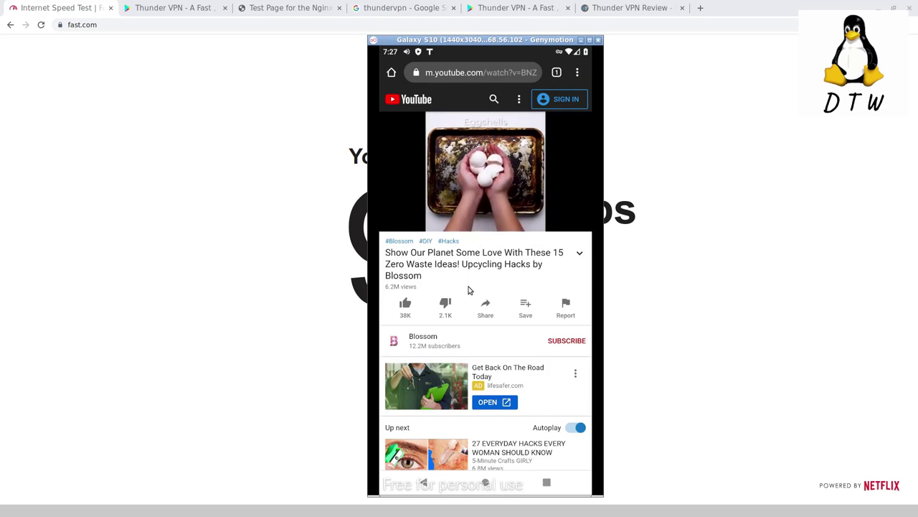
- Set the playing video's quality to 720p in its playback settings
{"action": "left_click", "coordinate": [473, 155]}
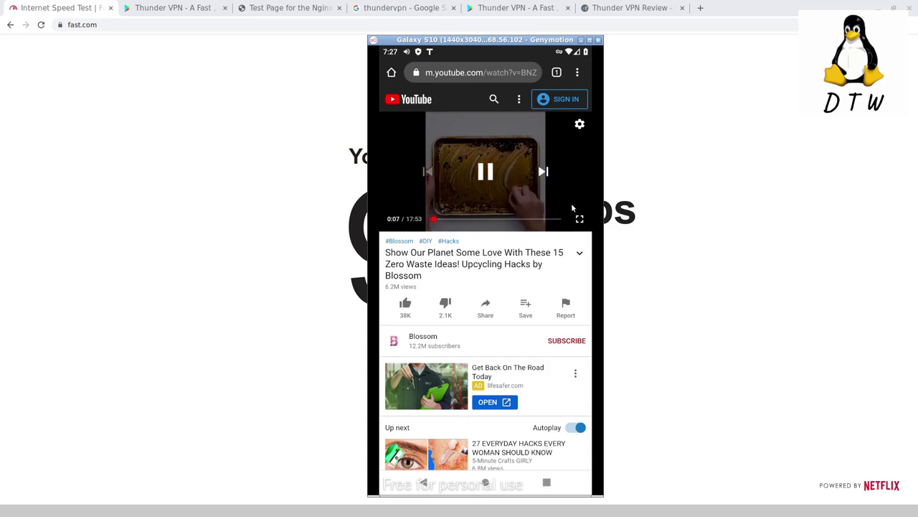
{"action": "left_click", "coordinate": [579, 126]}
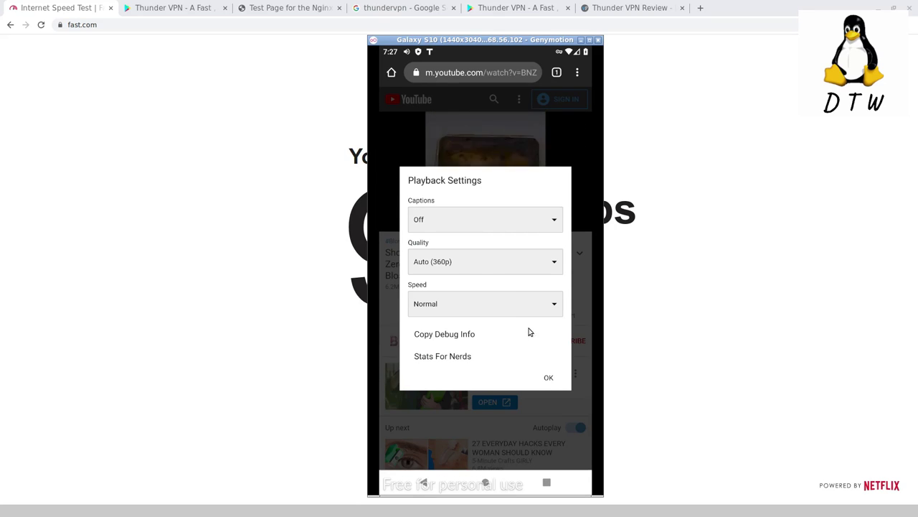
{"action": "left_click", "coordinate": [481, 263]}
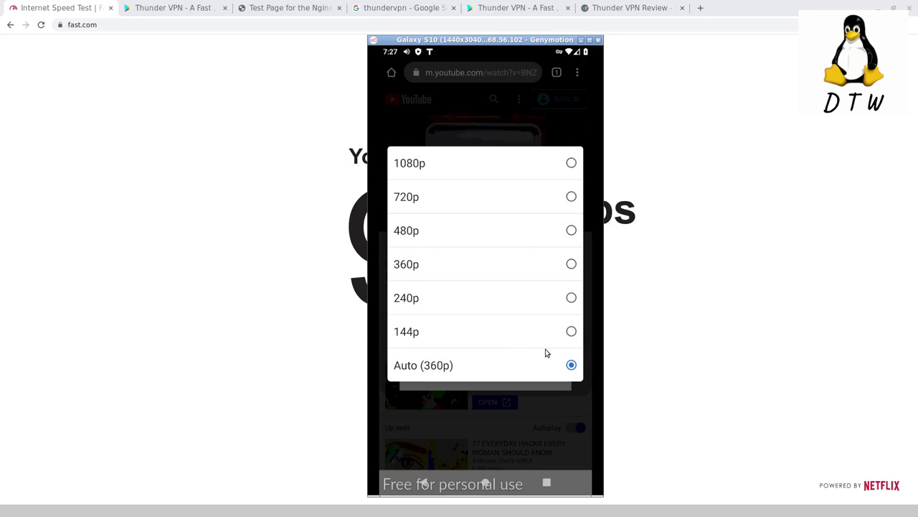
{"action": "left_click", "coordinate": [569, 202]}
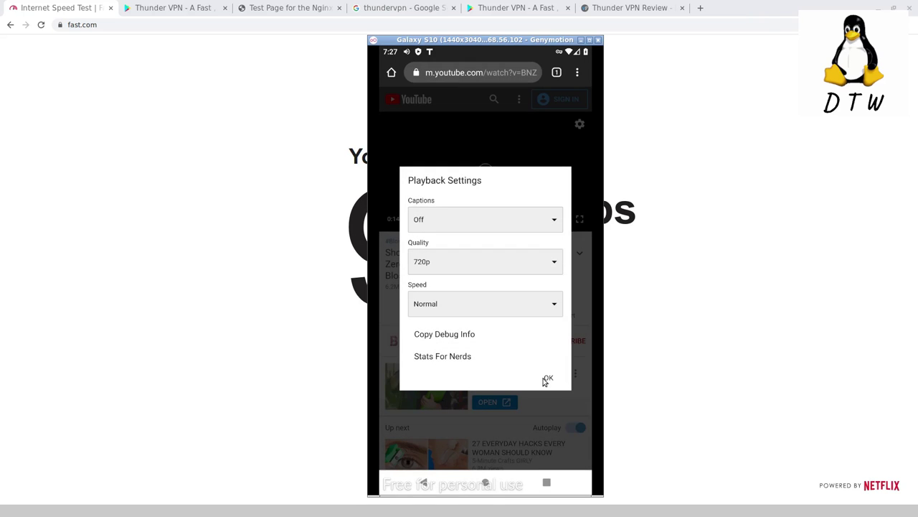
{"action": "left_click", "coordinate": [548, 379]}
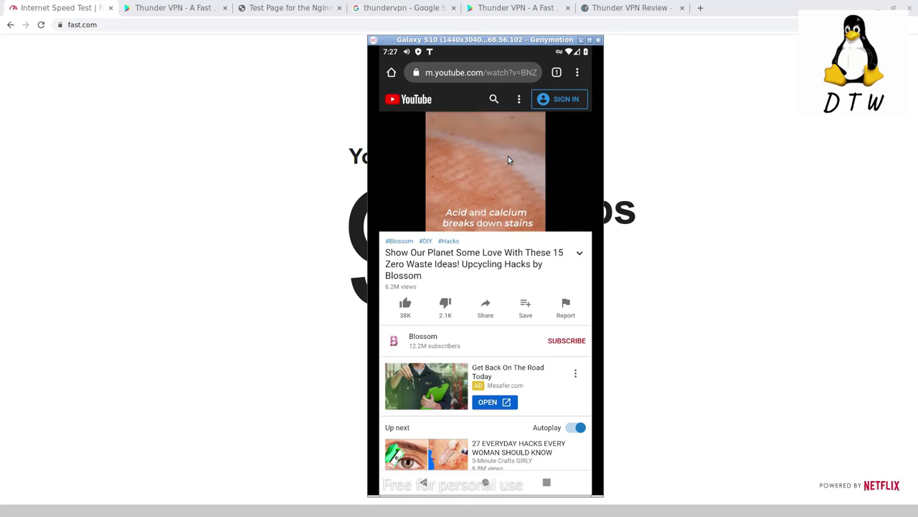
- Check the playback progress of the Blossom zero waste video and pause it
{"action": "left_click", "coordinate": [471, 196]}
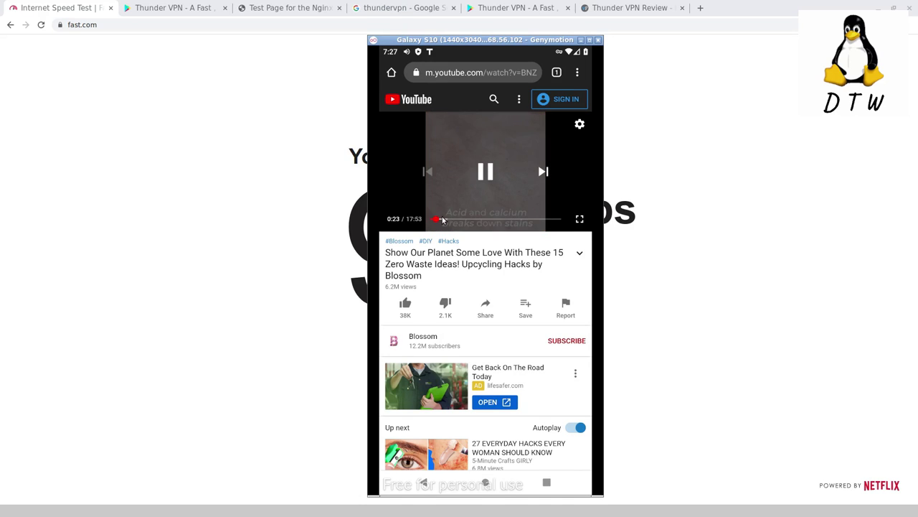
{"action": "scroll", "coordinate": [490, 125], "scroll_direction": "down", "scroll_amount": 1}
{"action": "left_click", "coordinate": [462, 183]}
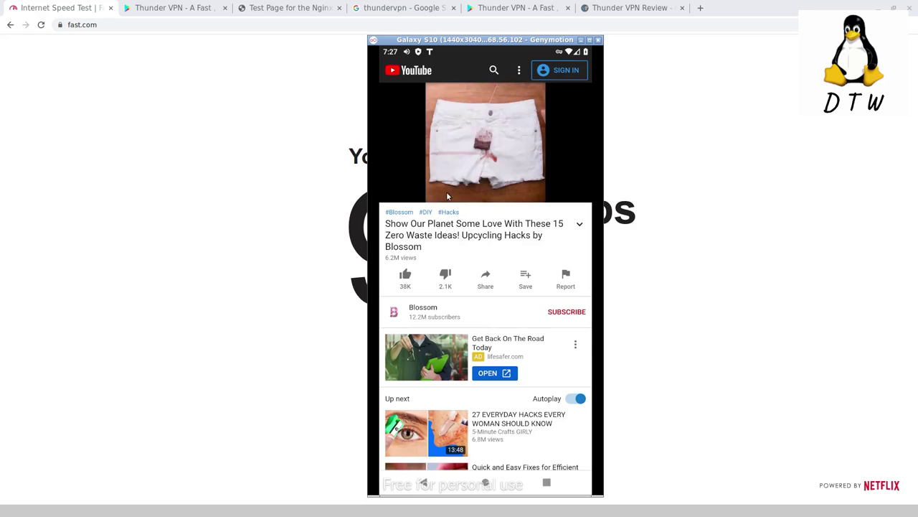
{"action": "left_click", "coordinate": [480, 132]}
{"action": "left_click", "coordinate": [481, 140]}
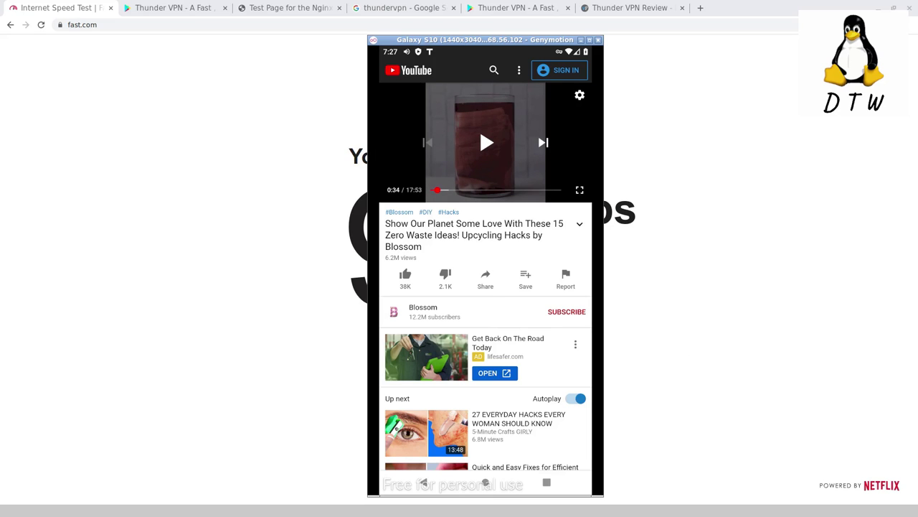
- Return to Thunder VPN and switch the connection to the United States US West server from the faster servers
{"action": "left_click", "coordinate": [486, 483]}
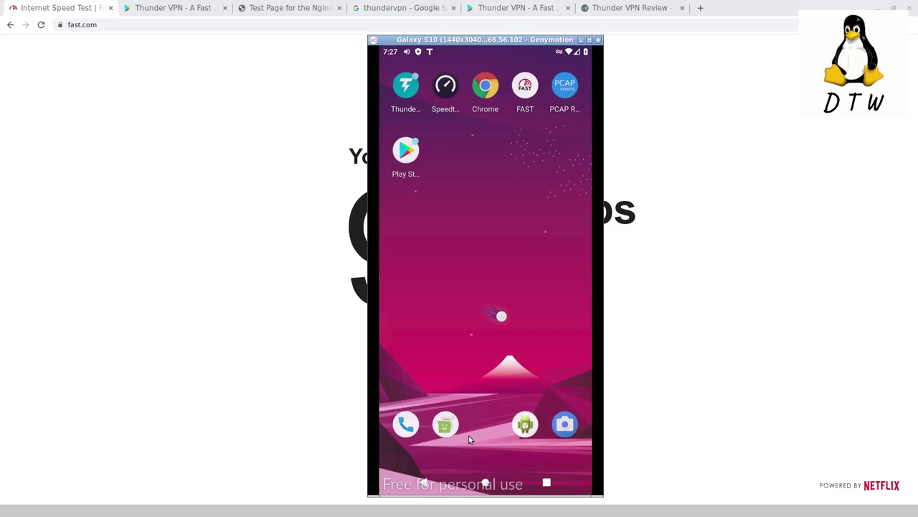
{"action": "left_click", "coordinate": [406, 99]}
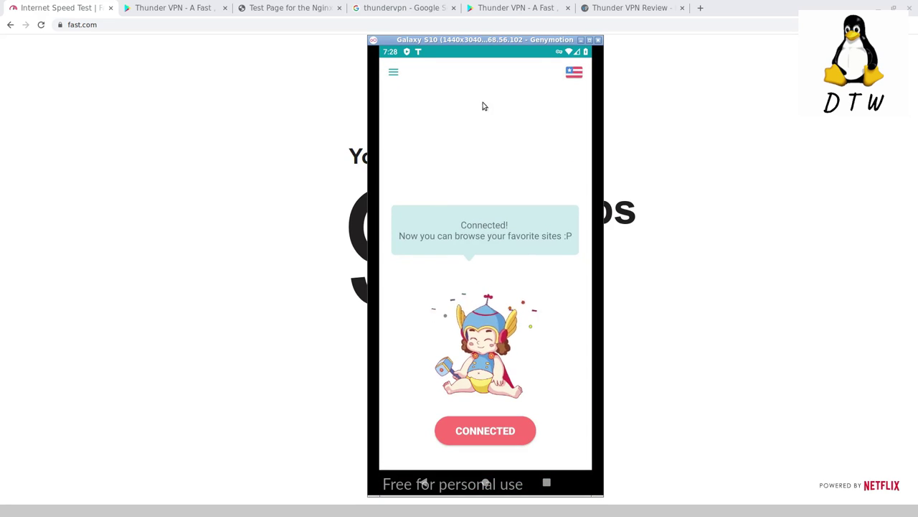
{"action": "left_click", "coordinate": [393, 72]}
{"action": "left_click", "coordinate": [567, 275]}
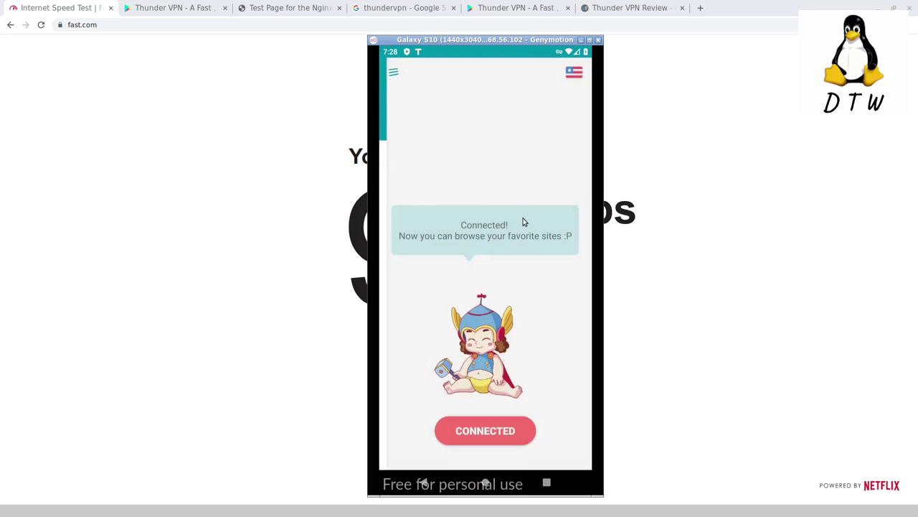
{"action": "left_click", "coordinate": [571, 80]}
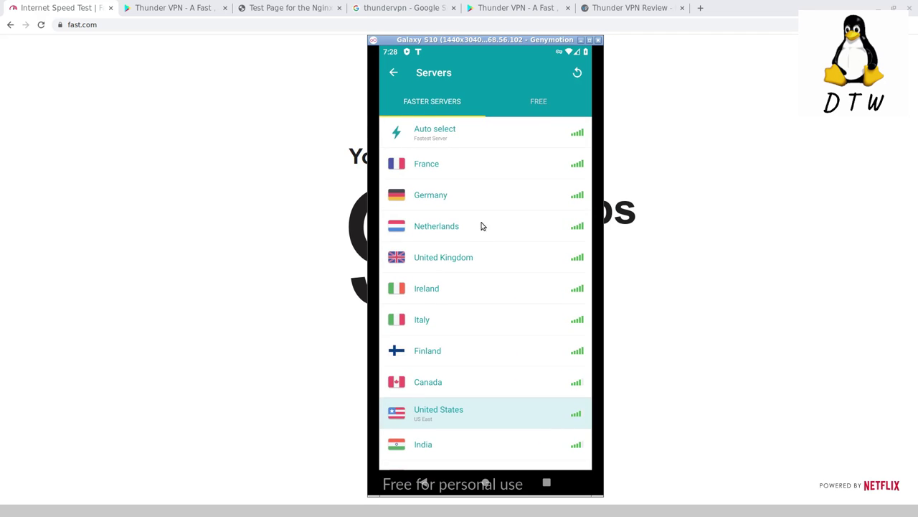
{"action": "scroll", "coordinate": [481, 237], "scroll_direction": "down", "scroll_amount": 3}
{"action": "left_click", "coordinate": [442, 376]}
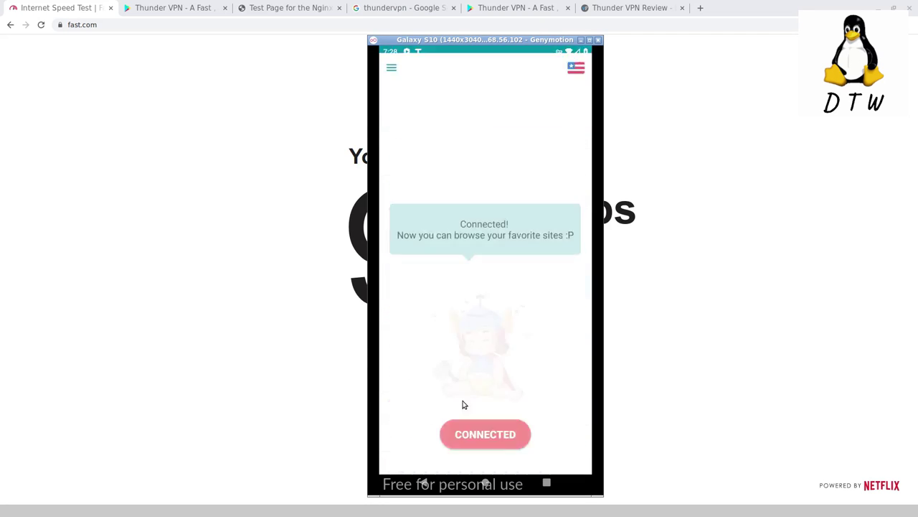
{"action": "left_click", "coordinate": [482, 436]}
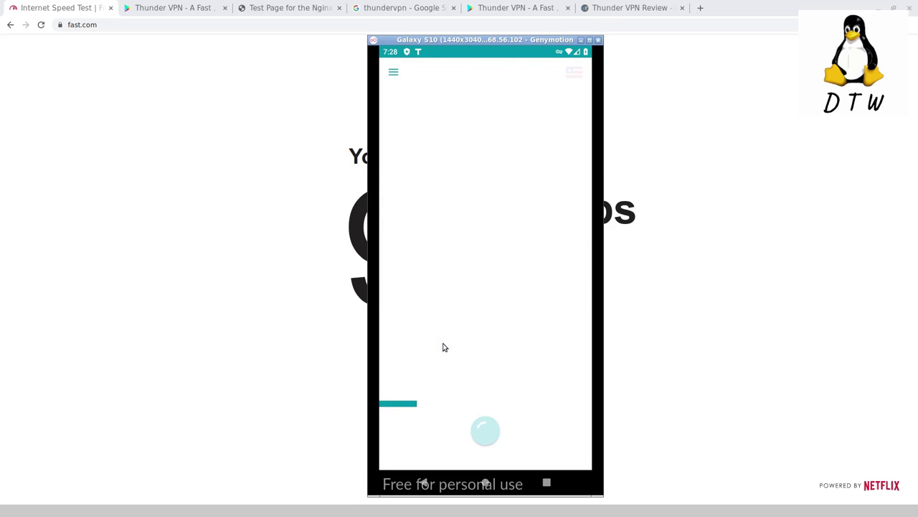
- Run the FAST speed test over the US West server
{"action": "left_click", "coordinate": [486, 482]}
{"action": "left_click", "coordinate": [410, 101]}
{"action": "left_click", "coordinate": [486, 482]}
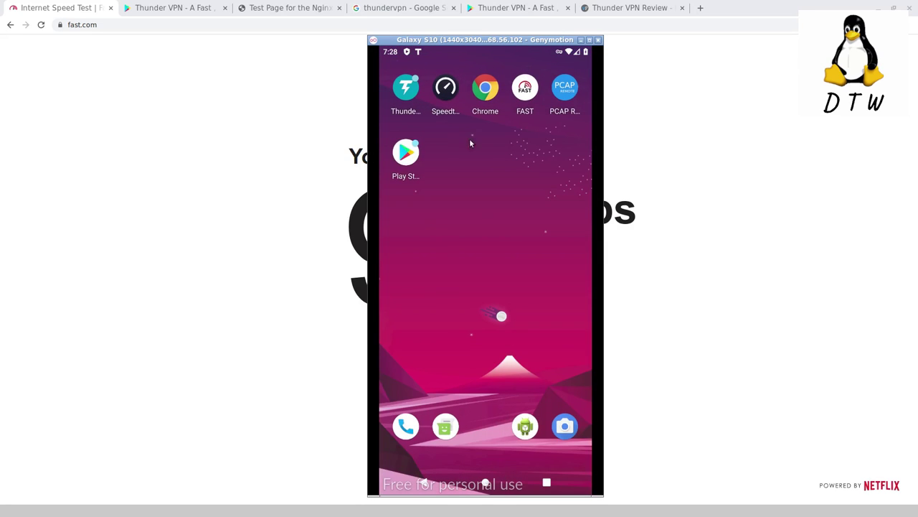
{"action": "left_click", "coordinate": [524, 93]}
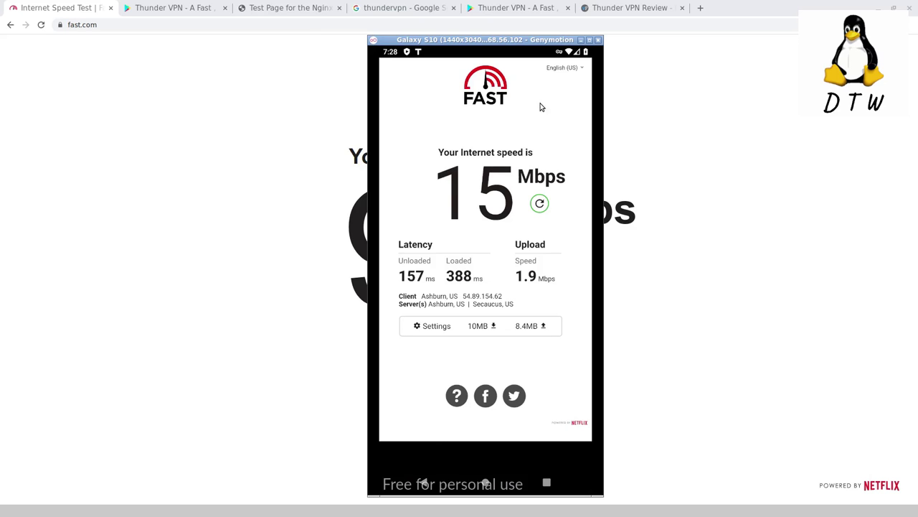
{"action": "left_click", "coordinate": [539, 203]}
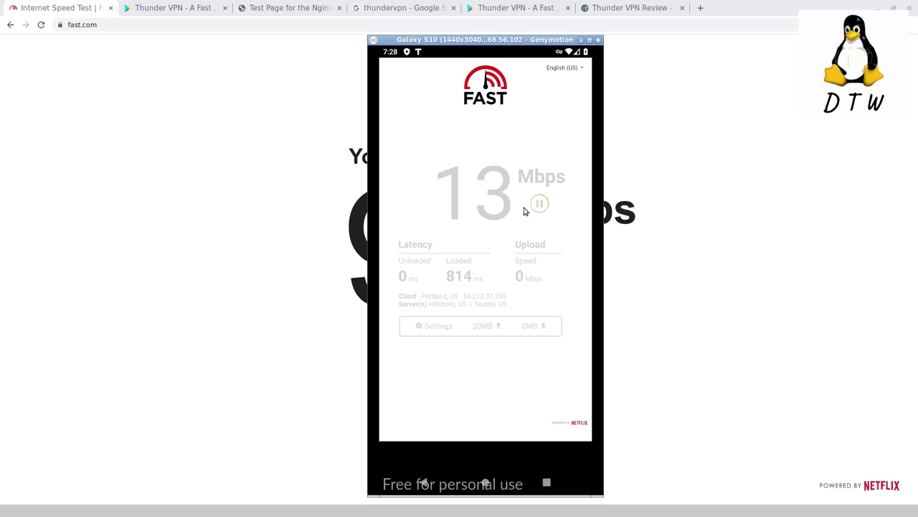
- Leave FAST and switch Thunder VPN's connection to the Australia server from the faster servers
{"action": "left_click", "coordinate": [485, 483]}
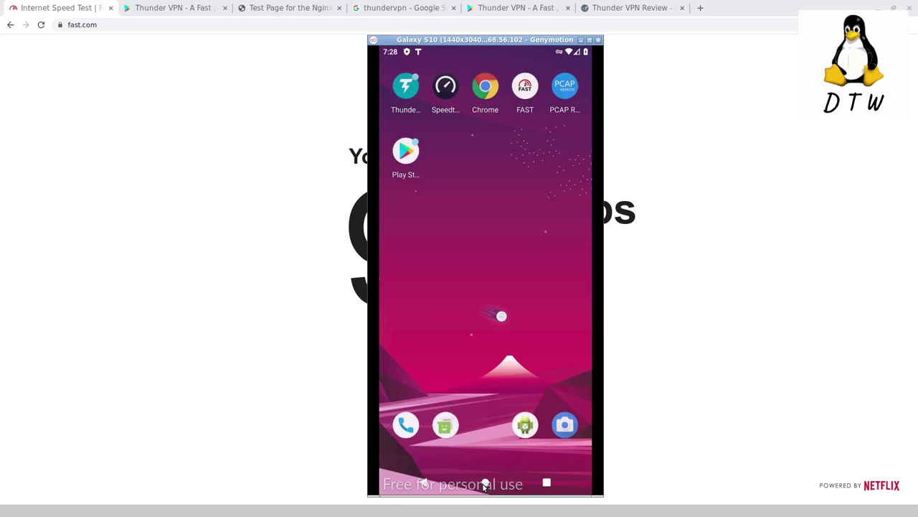
{"action": "left_click", "coordinate": [416, 108]}
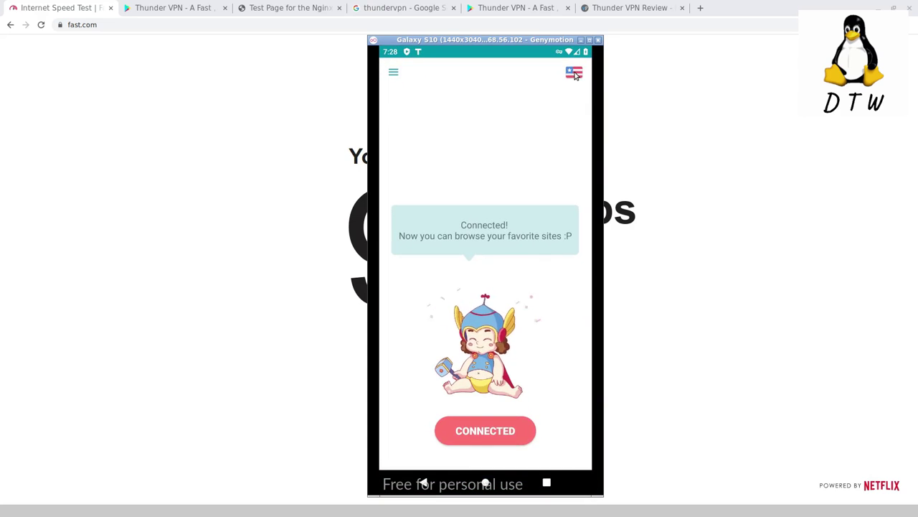
{"action": "left_click", "coordinate": [576, 73]}
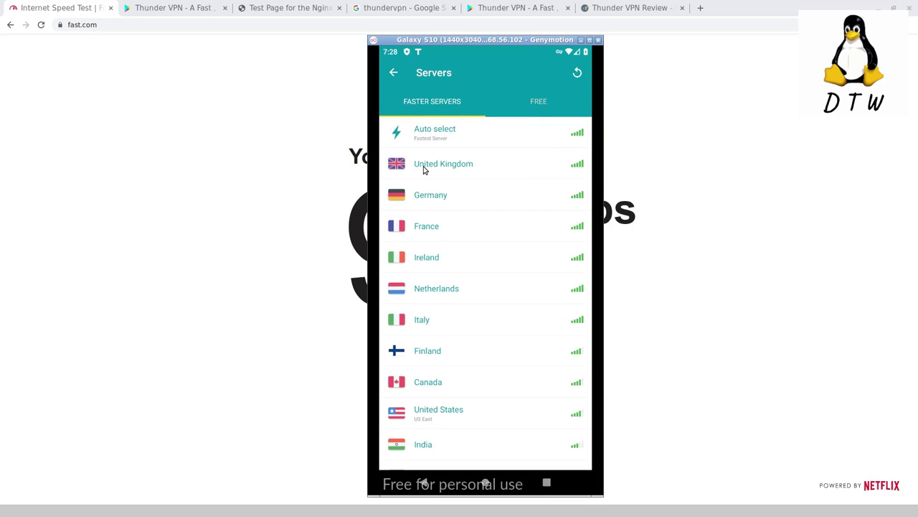
{"action": "scroll", "coordinate": [420, 193], "scroll_direction": "down", "scroll_amount": 3}
{"action": "scroll", "coordinate": [414, 222], "scroll_direction": "down", "scroll_amount": 1}
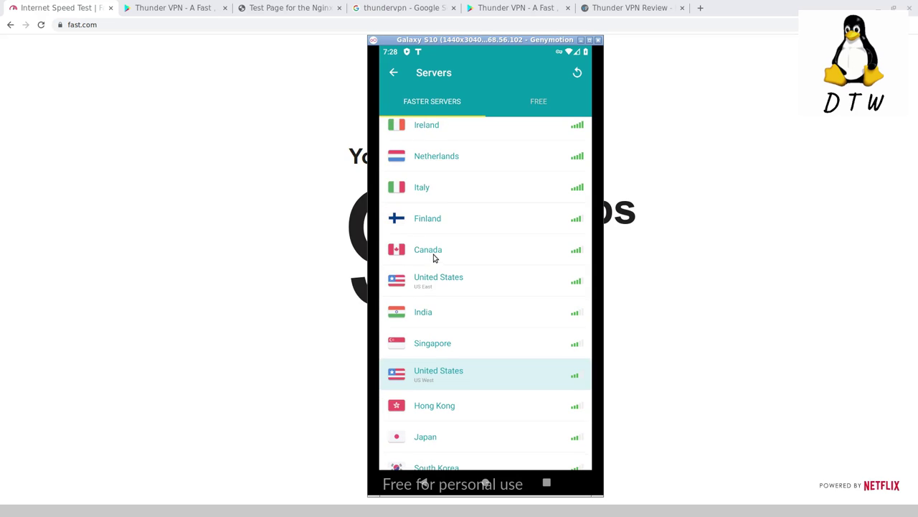
{"action": "scroll", "coordinate": [435, 255], "scroll_direction": "down", "scroll_amount": 2}
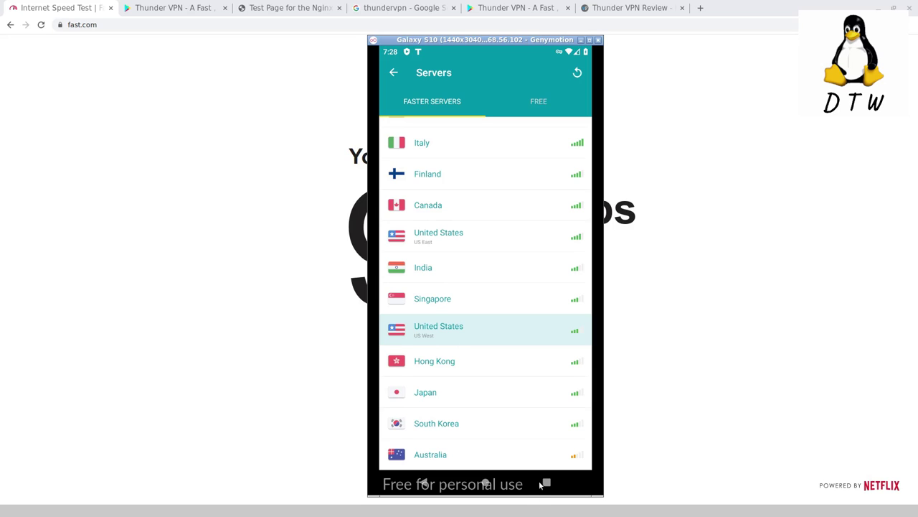
{"action": "scroll", "coordinate": [491, 336], "scroll_direction": "up", "scroll_amount": 5}
{"action": "left_click", "coordinate": [579, 459]}
{"action": "left_click", "coordinate": [491, 439]}
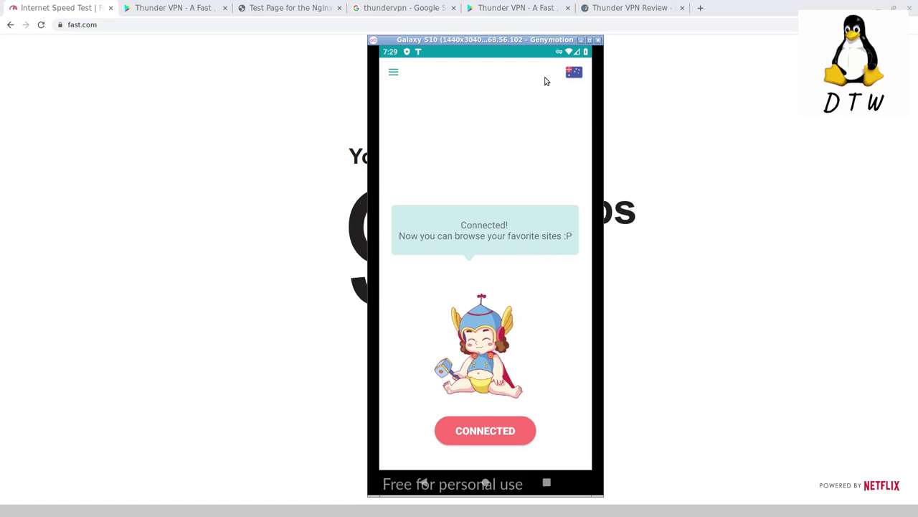
- Review Thunder VPN's side menu and faster server list, and view the Speedtest app
{"action": "left_click", "coordinate": [393, 74]}
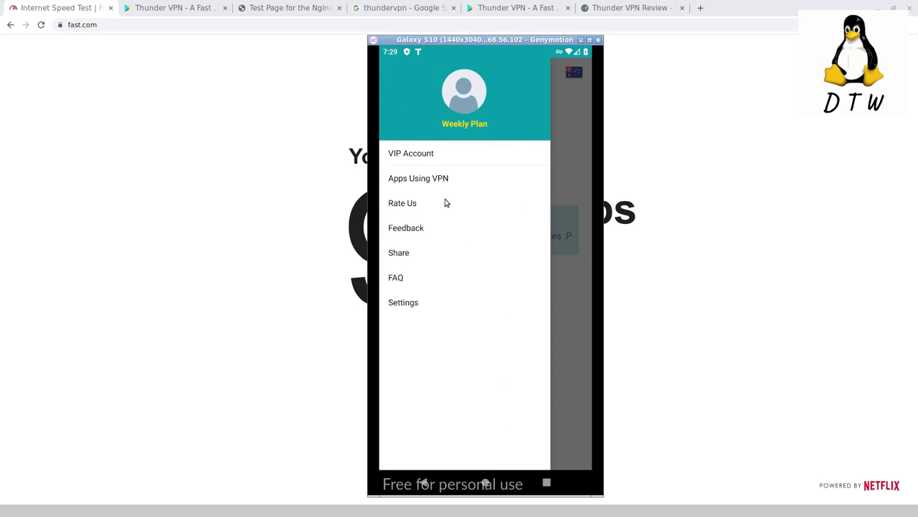
{"action": "left_click", "coordinate": [580, 79]}
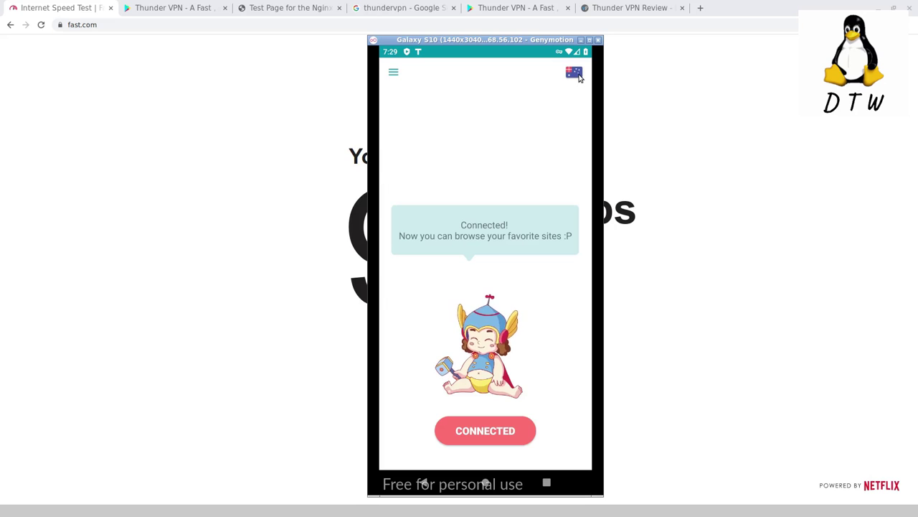
{"action": "left_click", "coordinate": [574, 73]}
{"action": "scroll", "coordinate": [496, 316], "scroll_direction": "down", "scroll_amount": 5}
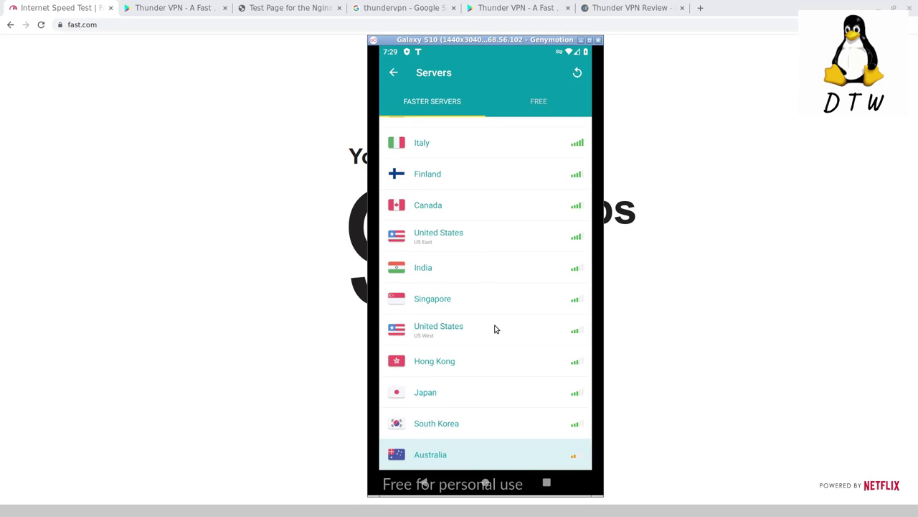
{"action": "left_click", "coordinate": [487, 483]}
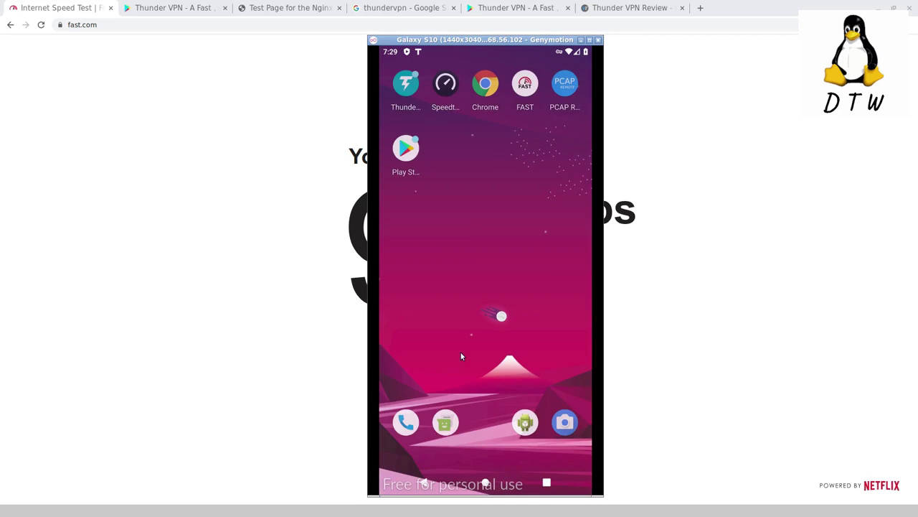
{"action": "left_click", "coordinate": [450, 102]}
{"action": "left_click", "coordinate": [492, 496]}
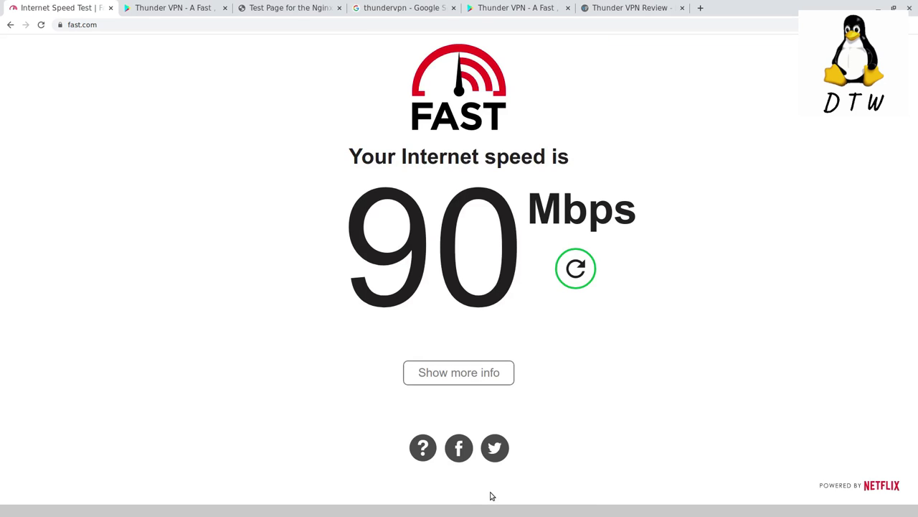
{"action": "key", "text": "alt+Tab"}
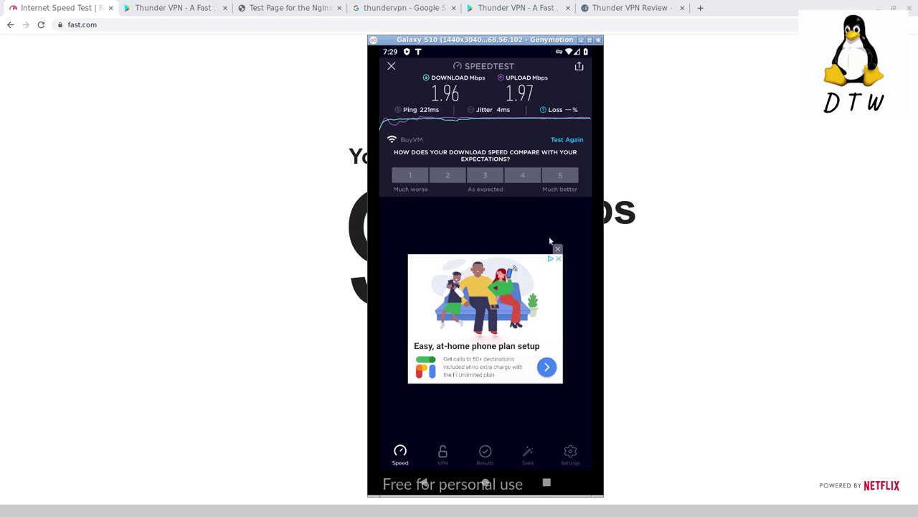
- Leave Speedtest and run the FAST speed test over the Australia server, restarting the measurement
{"action": "left_click", "coordinate": [489, 482]}
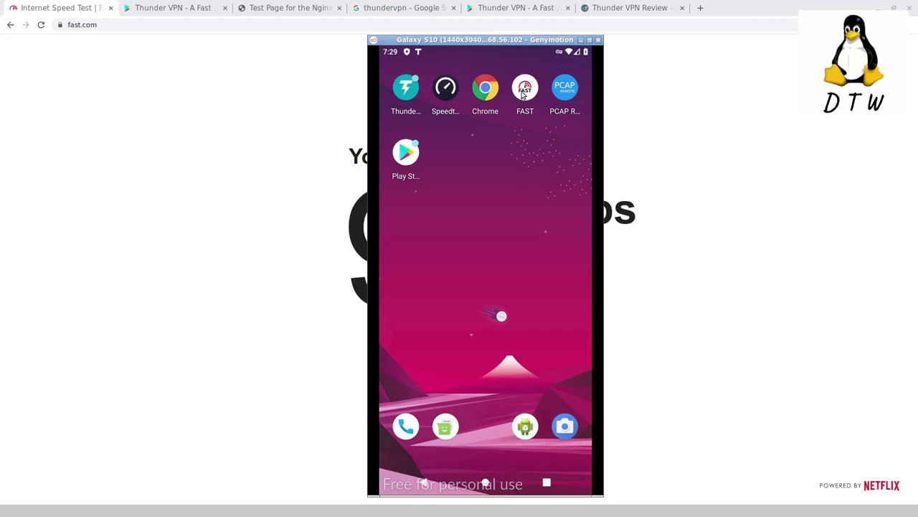
{"action": "left_click", "coordinate": [523, 95]}
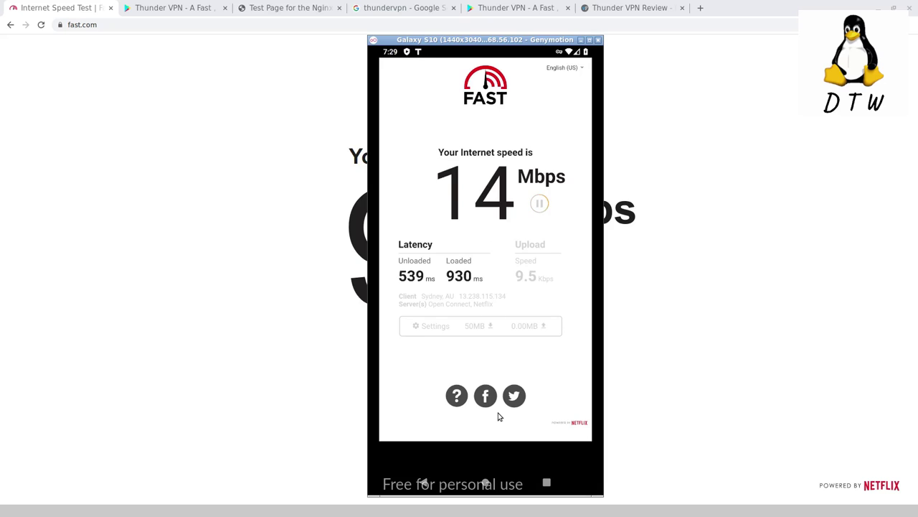
{"action": "left_click", "coordinate": [540, 203]}
{"action": "left_click", "coordinate": [540, 203]}
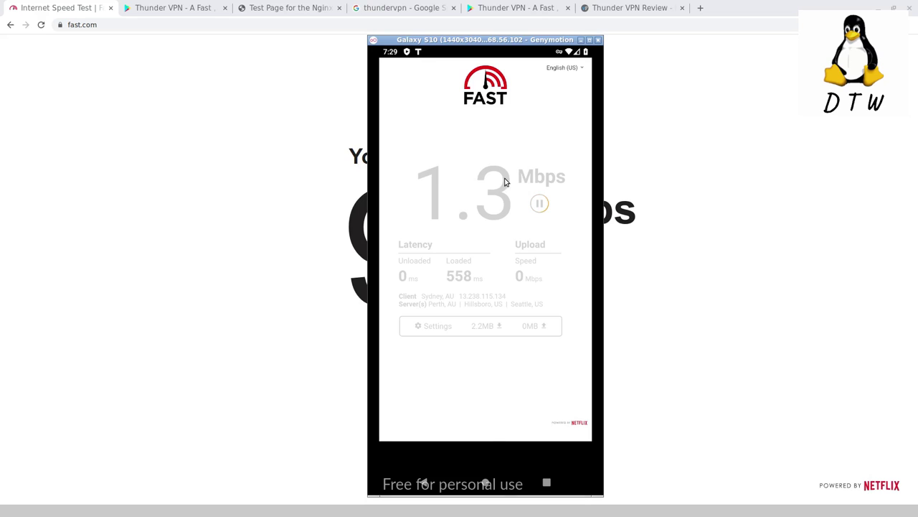
- Load YouTube's home page in Chrome and play Sky News Australia's "Pressure mounts to extend COVID-19 support beyond Christmas" video
{"action": "left_click", "coordinate": [485, 484]}
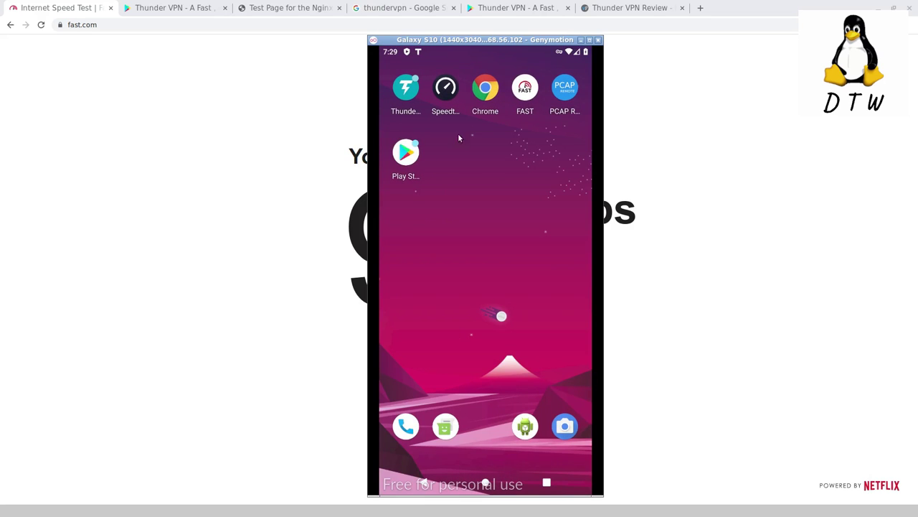
{"action": "left_click", "coordinate": [481, 94]}
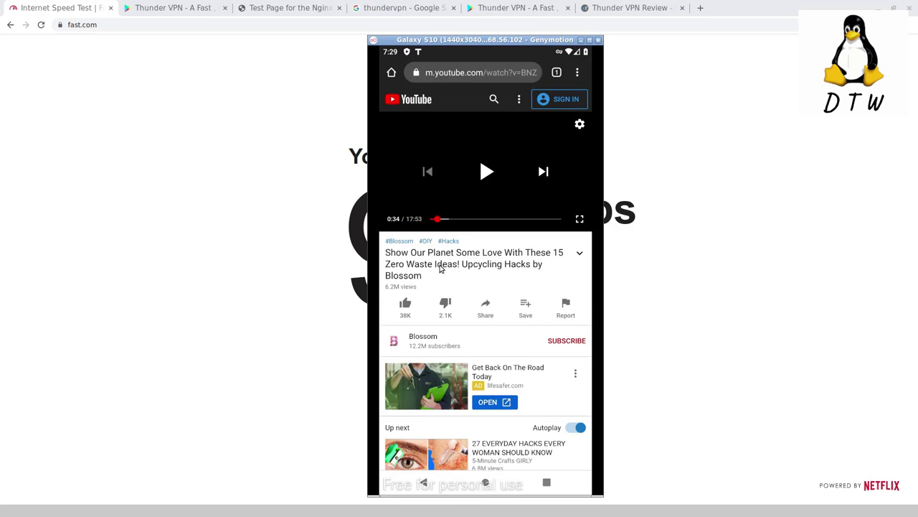
{"action": "left_click", "coordinate": [415, 104]}
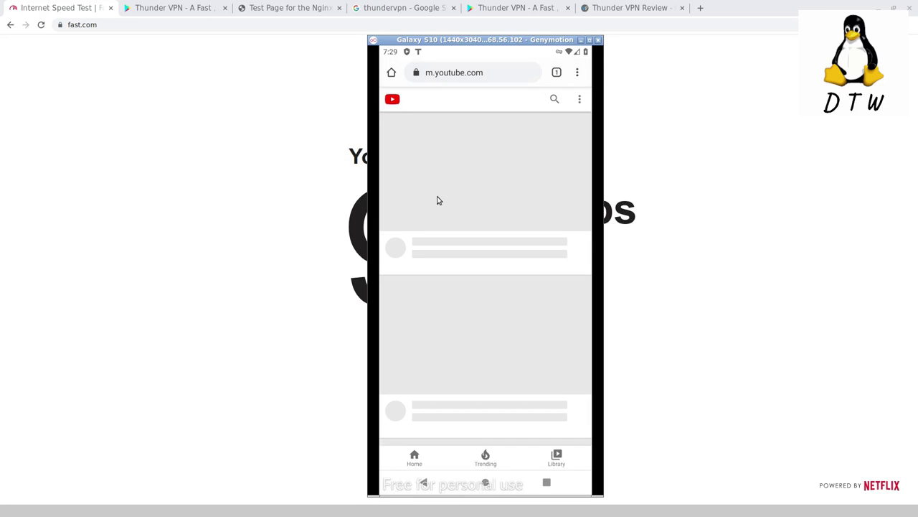
{"action": "scroll", "coordinate": [478, 280], "scroll_direction": "down", "scroll_amount": 2}
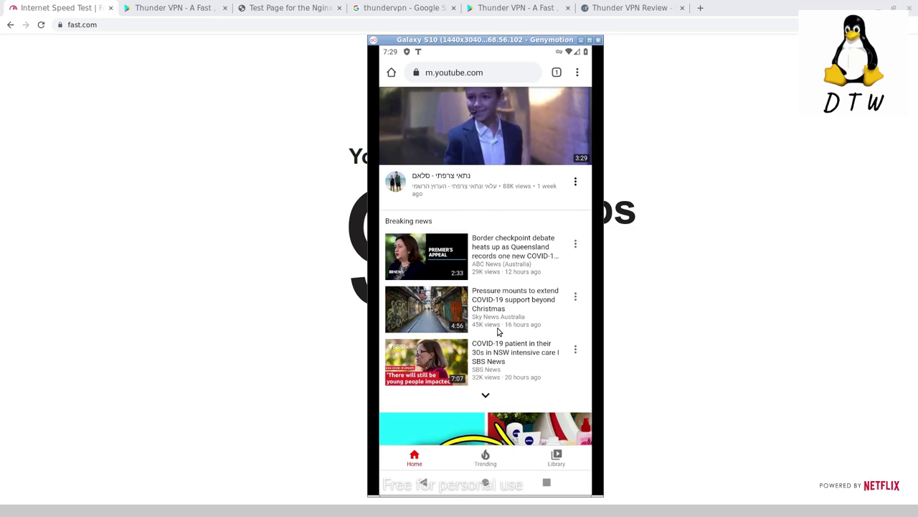
{"action": "left_click", "coordinate": [486, 310]}
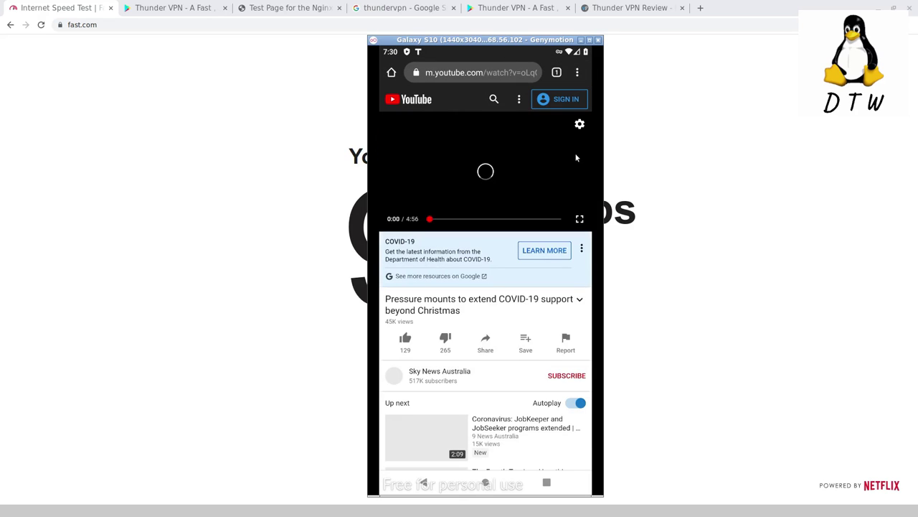
- View the quality options in the Sky News Australia video's playback settings and close the settings without choosing another quality
{"action": "left_click", "coordinate": [579, 127]}
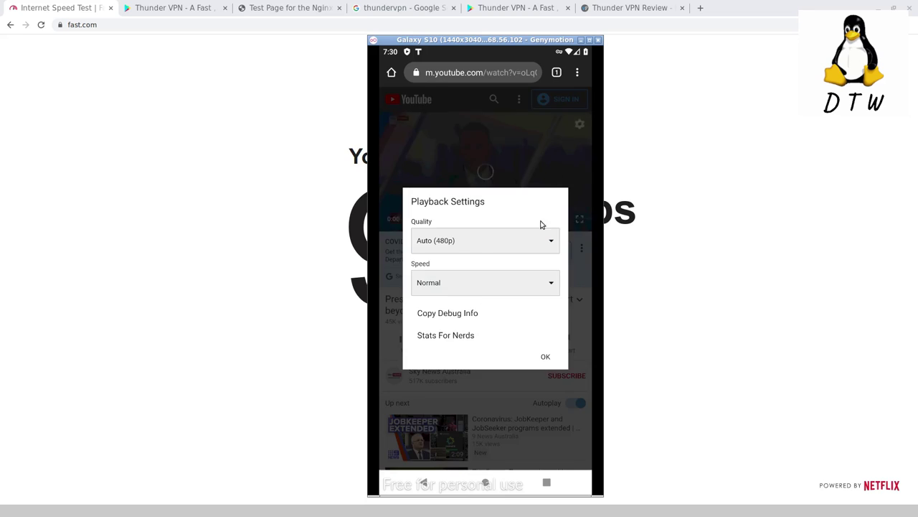
{"action": "left_click", "coordinate": [484, 236]}
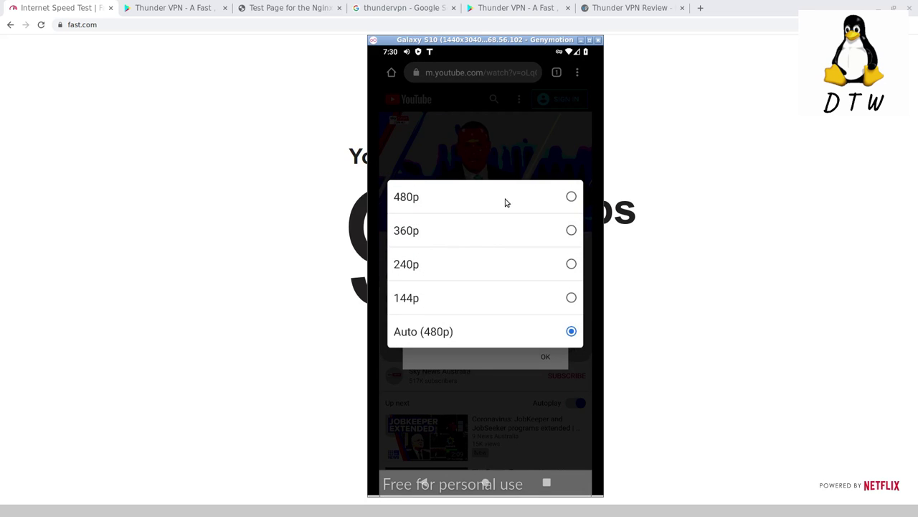
{"action": "left_click", "coordinate": [502, 387]}
{"action": "left_click", "coordinate": [543, 353]}
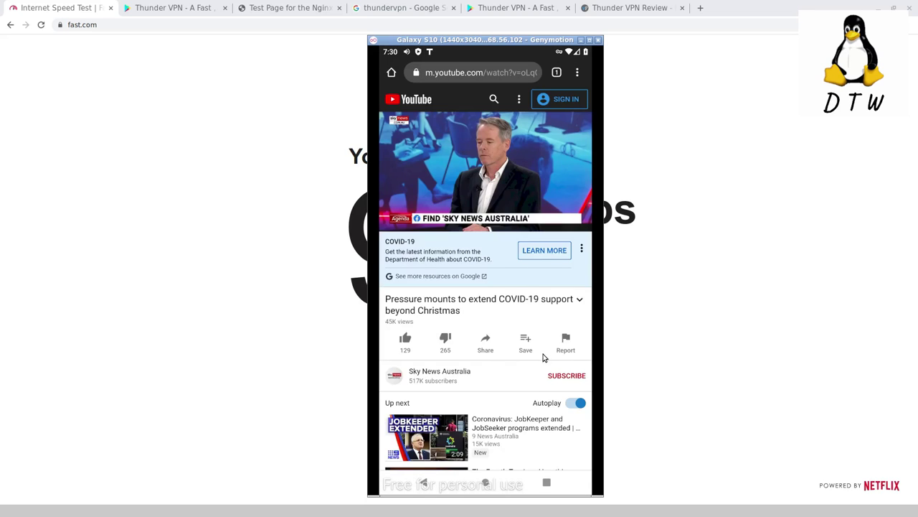
- Recheck the quality options in the Sky News Australia video's playback settings and close the settings, leaving the quality on Auto
{"action": "left_click", "coordinate": [487, 144]}
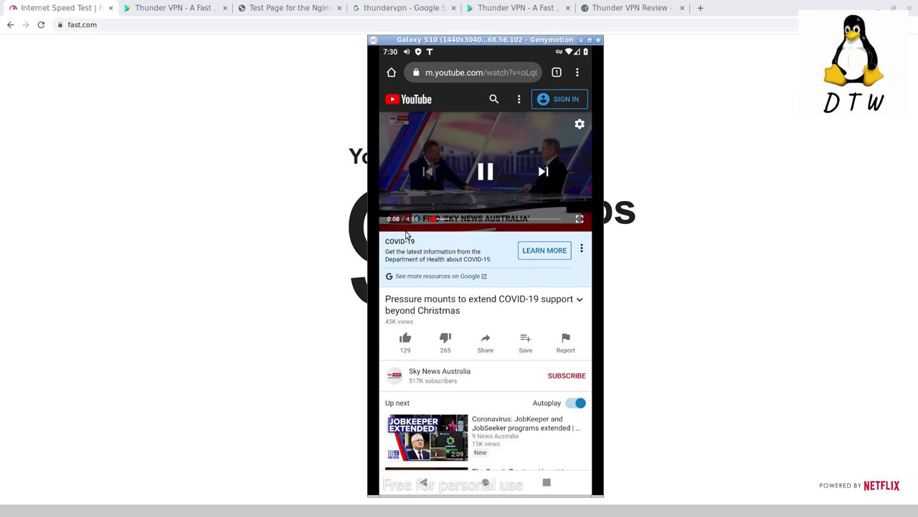
{"action": "left_click", "coordinate": [480, 175]}
{"action": "left_click", "coordinate": [579, 124]}
{"action": "left_click", "coordinate": [484, 242]}
{"action": "left_click", "coordinate": [511, 163]}
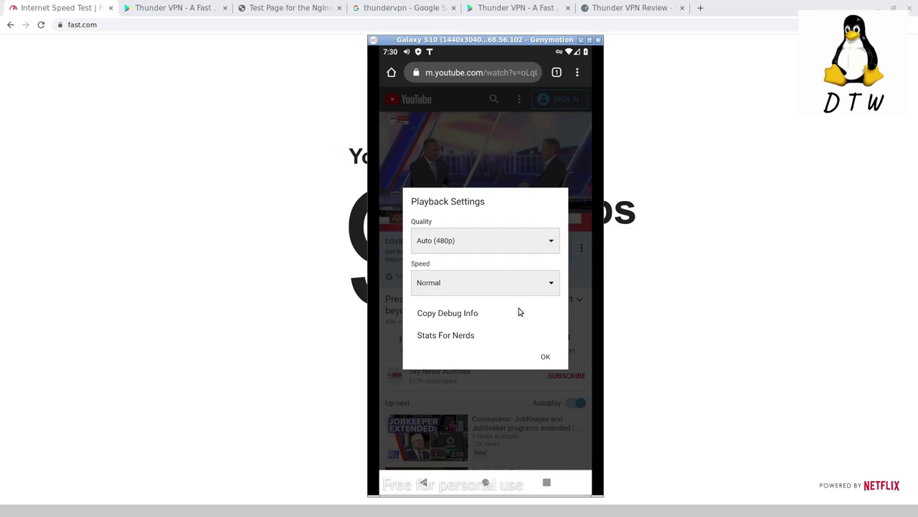
{"action": "left_click", "coordinate": [545, 356]}
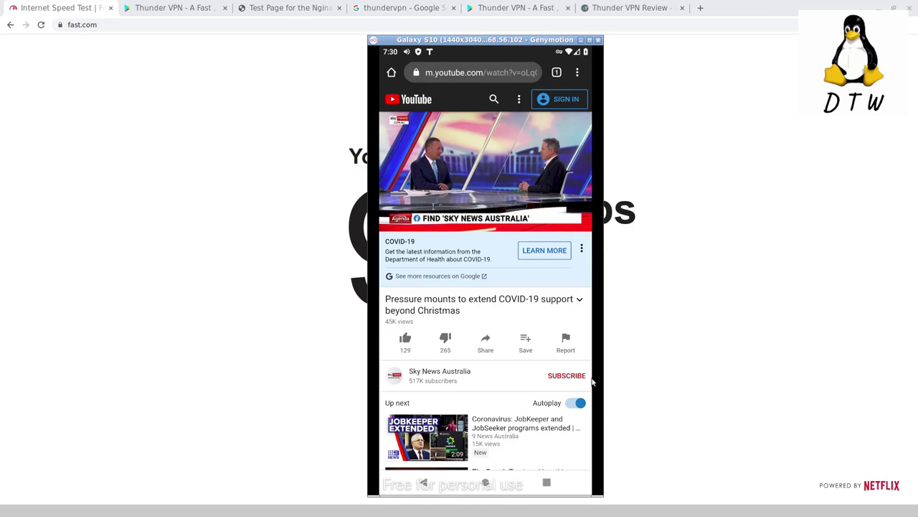
- Switch from Chrome to Thunder VPN and review its Feedback form twice, leaving it without submitting anything
{"action": "left_click", "coordinate": [486, 481]}
{"action": "left_click", "coordinate": [406, 99]}
{"action": "left_click", "coordinate": [394, 78]}
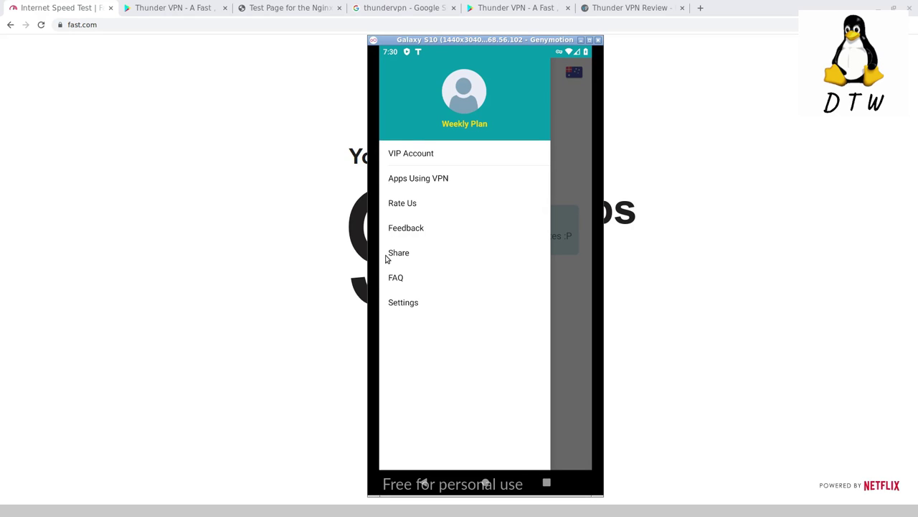
{"action": "left_click", "coordinate": [402, 231]}
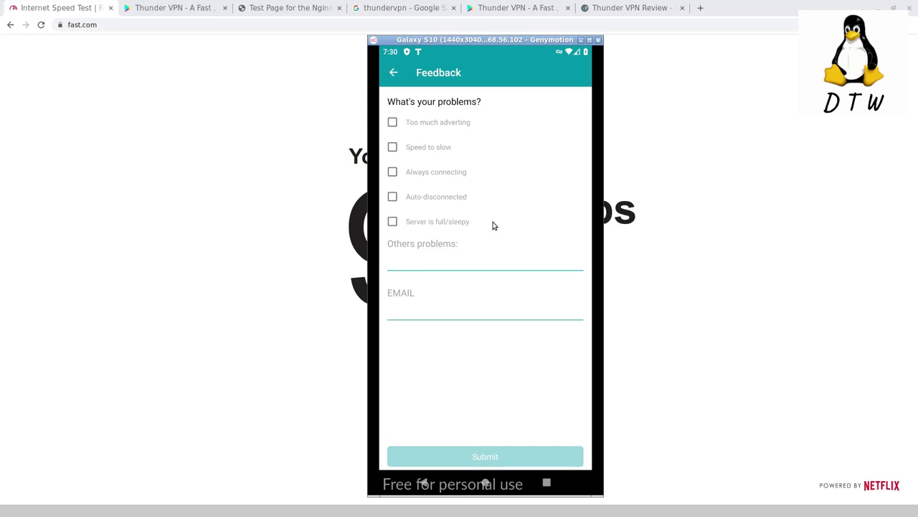
{"action": "left_click", "coordinate": [395, 75]}
{"action": "left_click", "coordinate": [394, 74]}
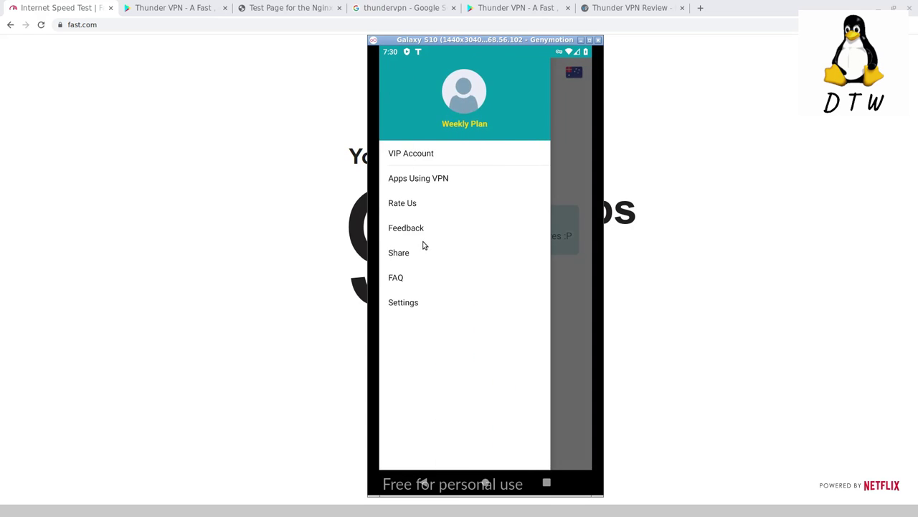
{"action": "left_click", "coordinate": [421, 234]}
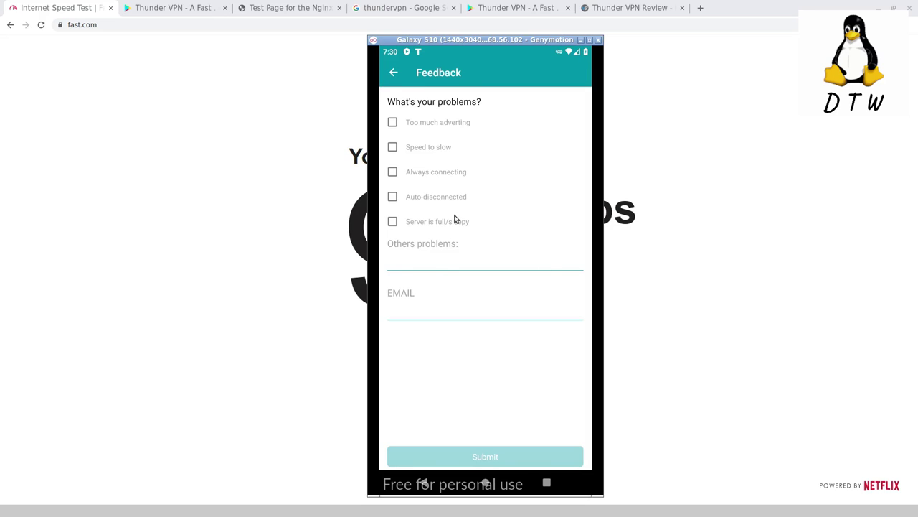
{"action": "left_click", "coordinate": [393, 73]}
- View Thunder VPN's Rate Us prompt and dismiss it without giving a star rating
{"action": "left_click", "coordinate": [394, 73]}
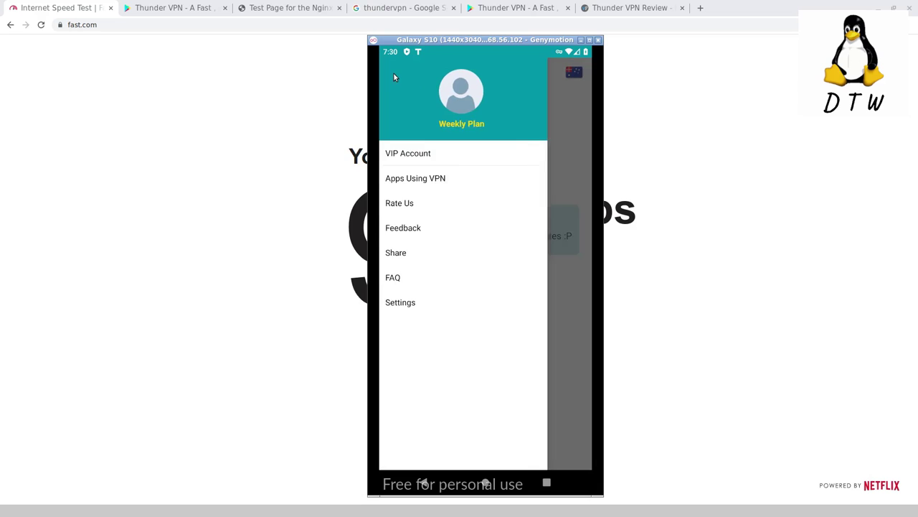
{"action": "left_click", "coordinate": [407, 204]}
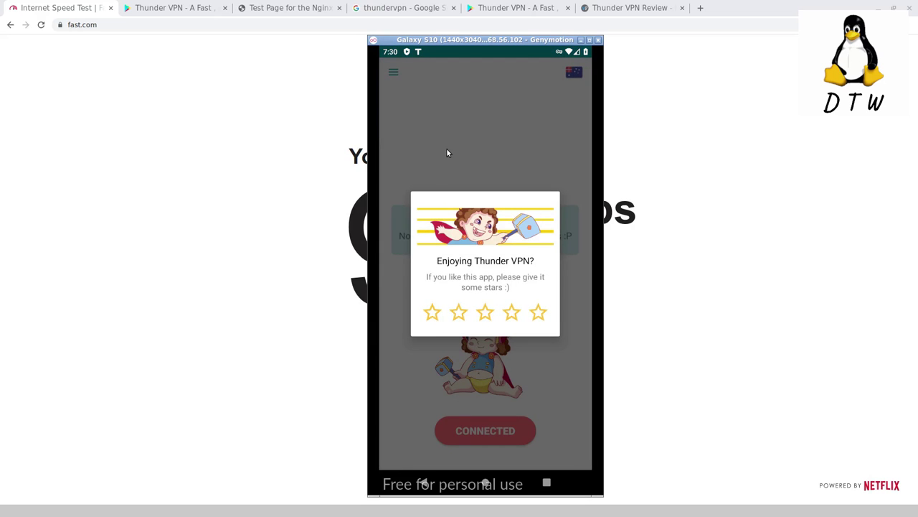
{"action": "left_click", "coordinate": [447, 151]}
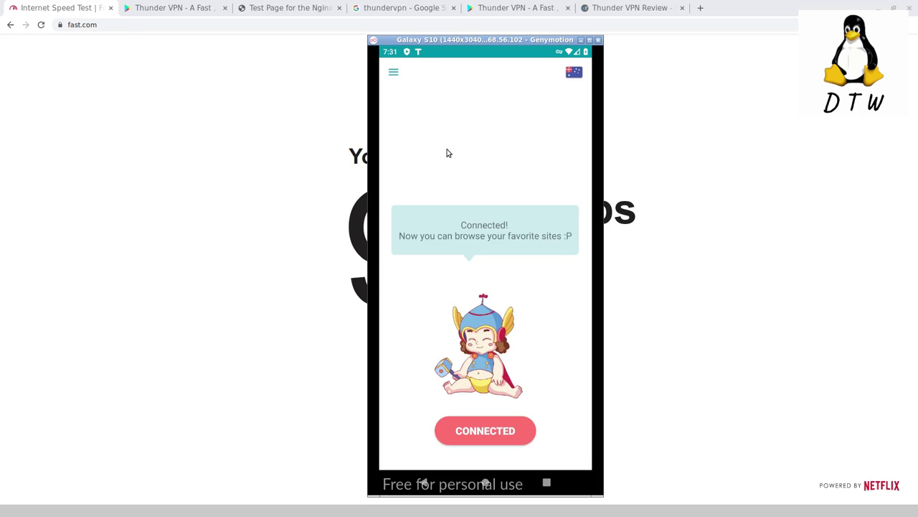
- View the VIP Account page and return to Thunder VPN's main screen
{"action": "left_click", "coordinate": [394, 72]}
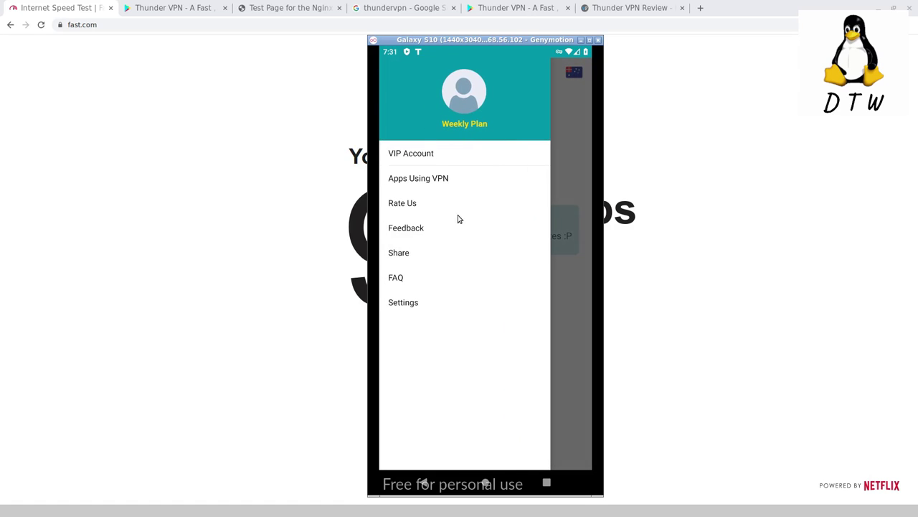
{"action": "left_click", "coordinate": [416, 154]}
{"action": "left_click", "coordinate": [394, 74]}
- Browse Thunder VPN's list of faster servers and compare it with the list of free servers
{"action": "left_click", "coordinate": [564, 74]}
{"action": "scroll", "coordinate": [474, 209], "scroll_direction": "down", "scroll_amount": 3}
{"action": "scroll", "coordinate": [469, 225], "scroll_direction": "up", "scroll_amount": 3}
{"action": "left_click", "coordinate": [537, 101]}
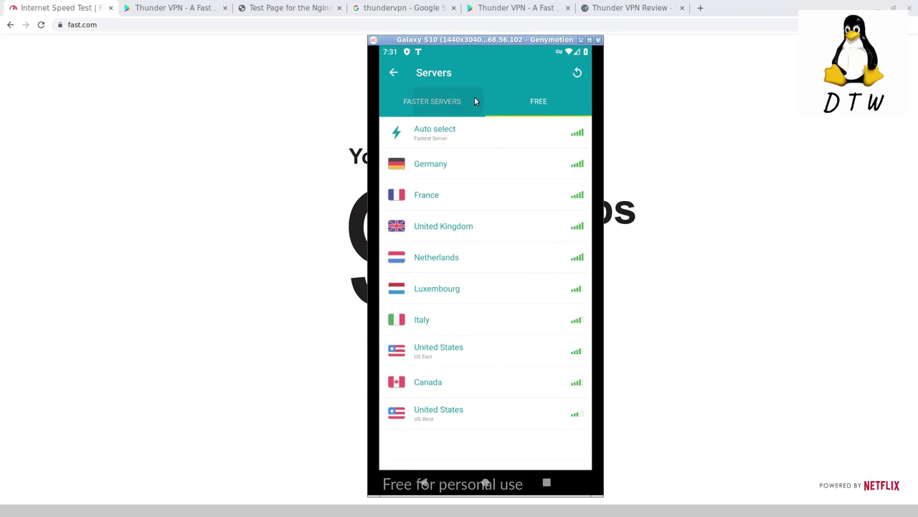
- Refresh the faster servers list twice, examine the servers' order and signal strengths, and return to the main screen
{"action": "left_click", "coordinate": [577, 75]}
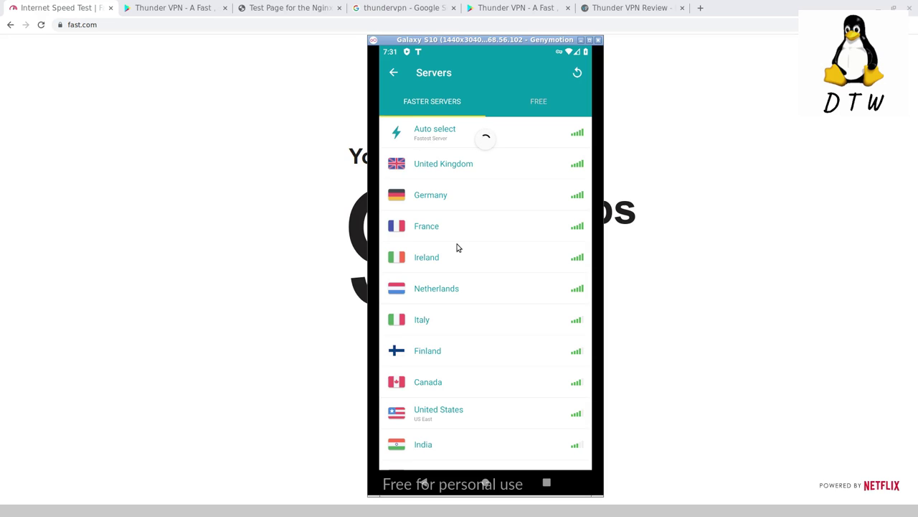
{"action": "scroll", "coordinate": [454, 264], "scroll_direction": "down", "scroll_amount": 5}
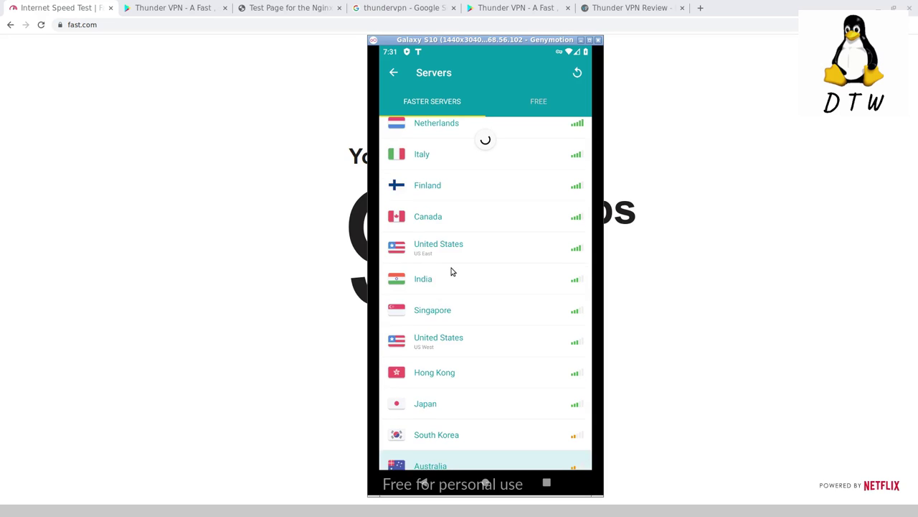
{"action": "scroll", "coordinate": [452, 342], "scroll_direction": "up", "scroll_amount": 5}
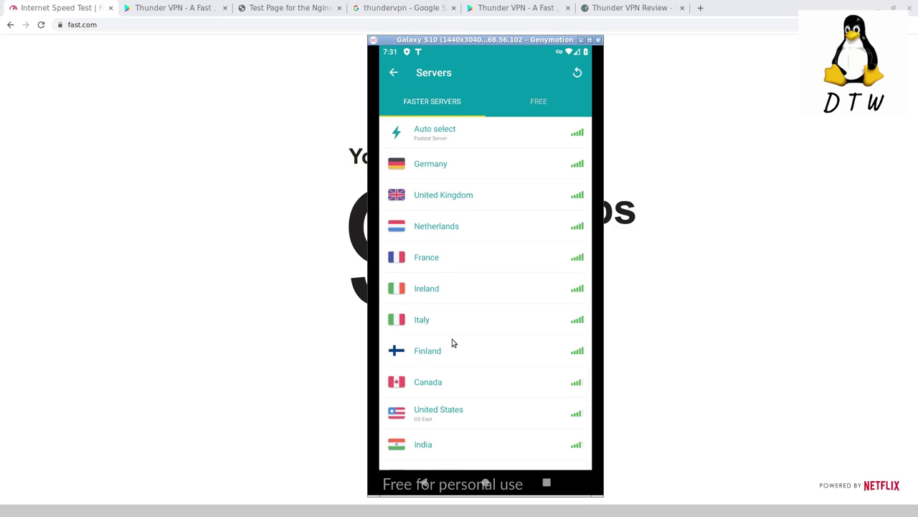
{"action": "scroll", "coordinate": [452, 342], "scroll_direction": "down", "scroll_amount": 5}
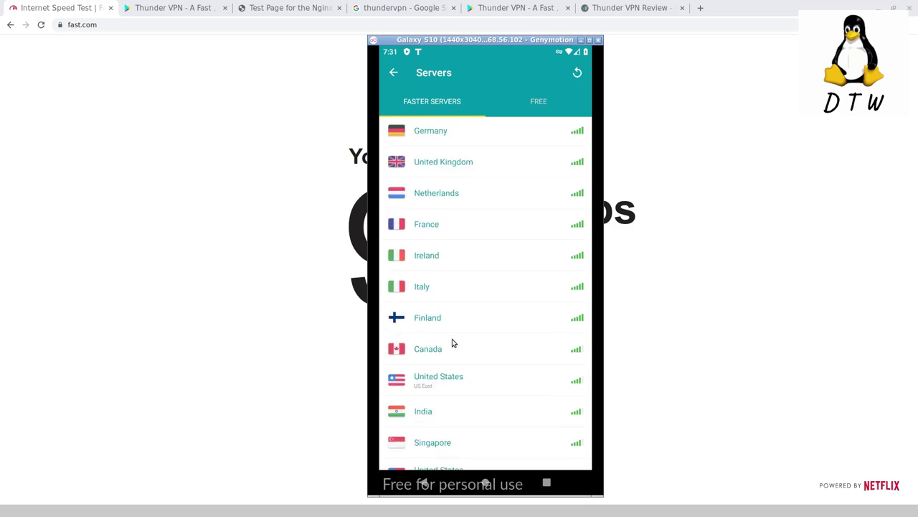
{"action": "left_click", "coordinate": [578, 73]}
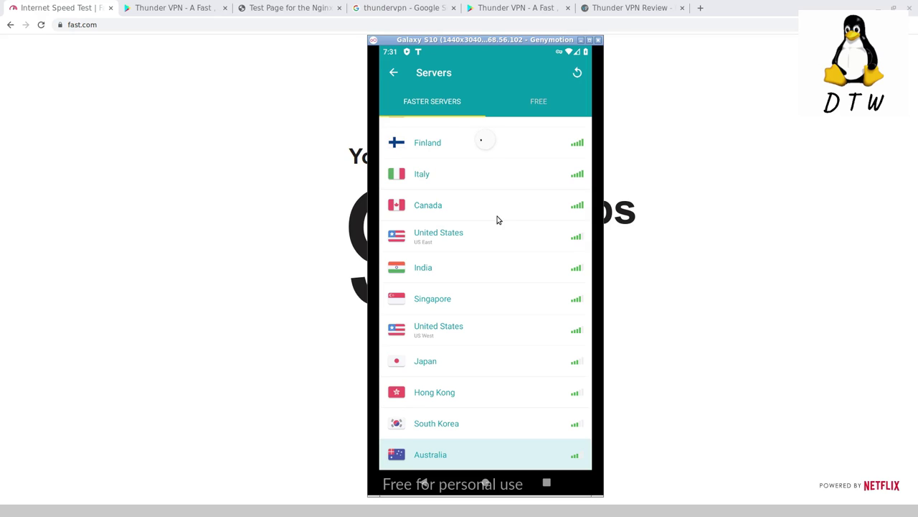
{"action": "scroll", "coordinate": [481, 283], "scroll_direction": "up", "scroll_amount": 3}
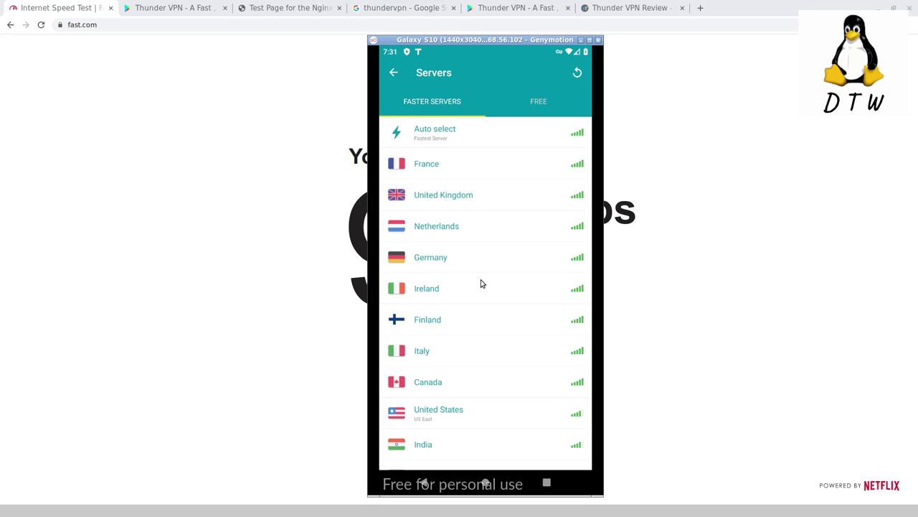
{"action": "left_click", "coordinate": [390, 74]}
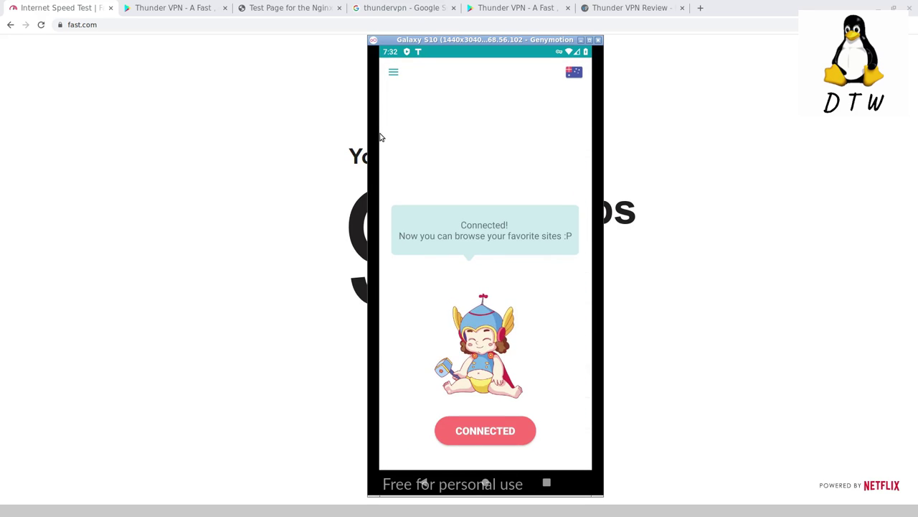